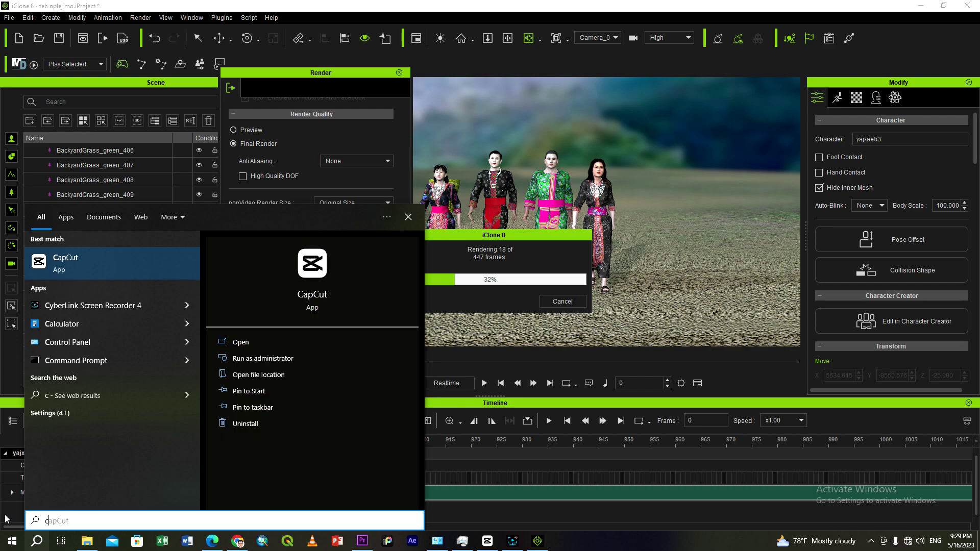
Search for Character Creator v4.0 on the computer and launch it
key(BackSpace)
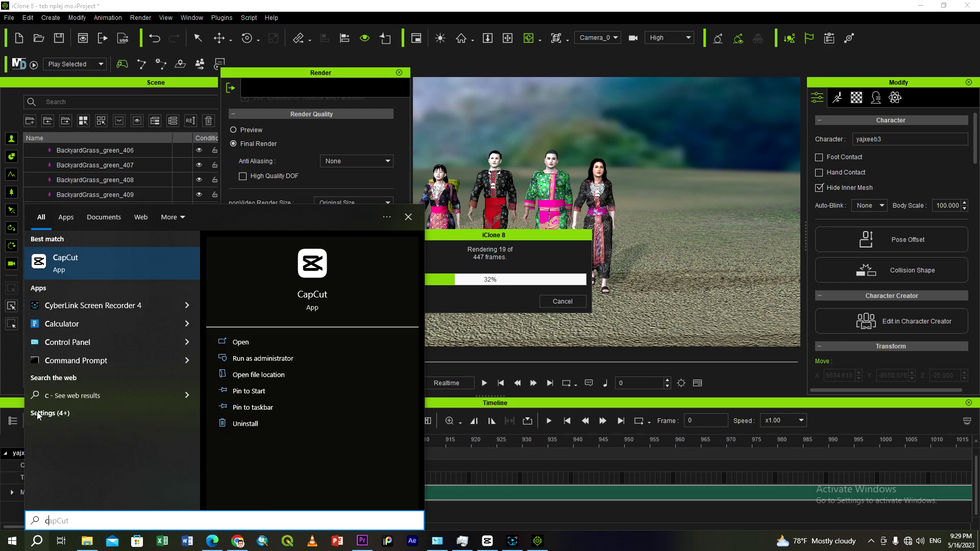
text(h)
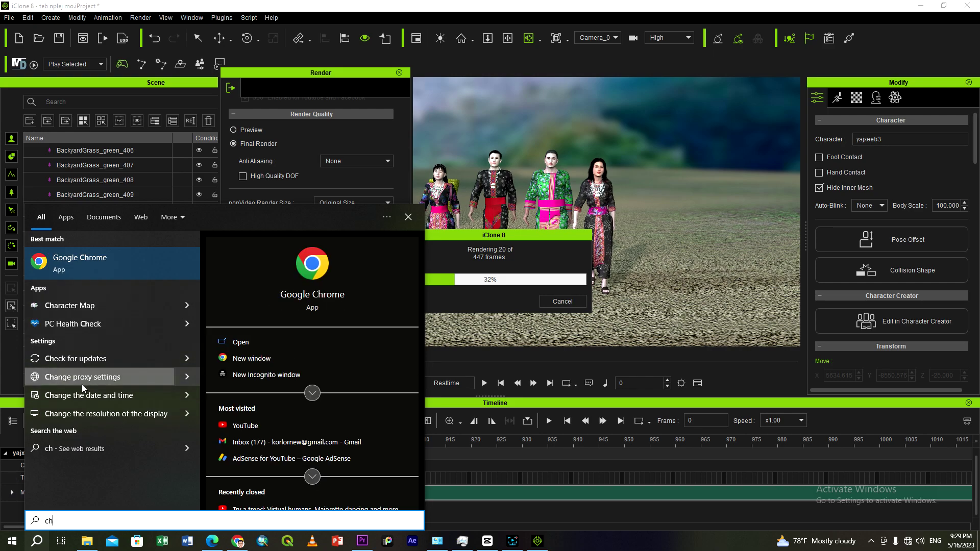
click(59, 522)
text(a)
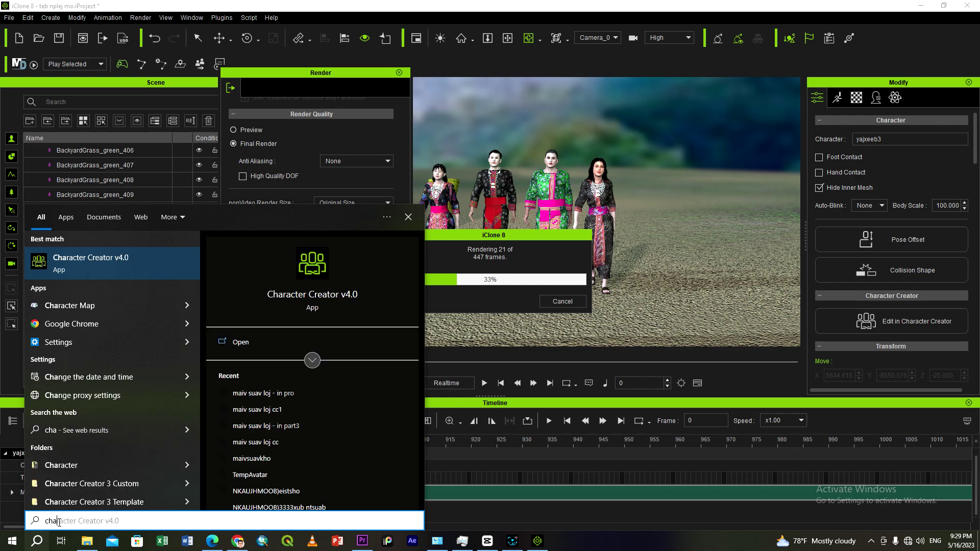
click(99, 269)
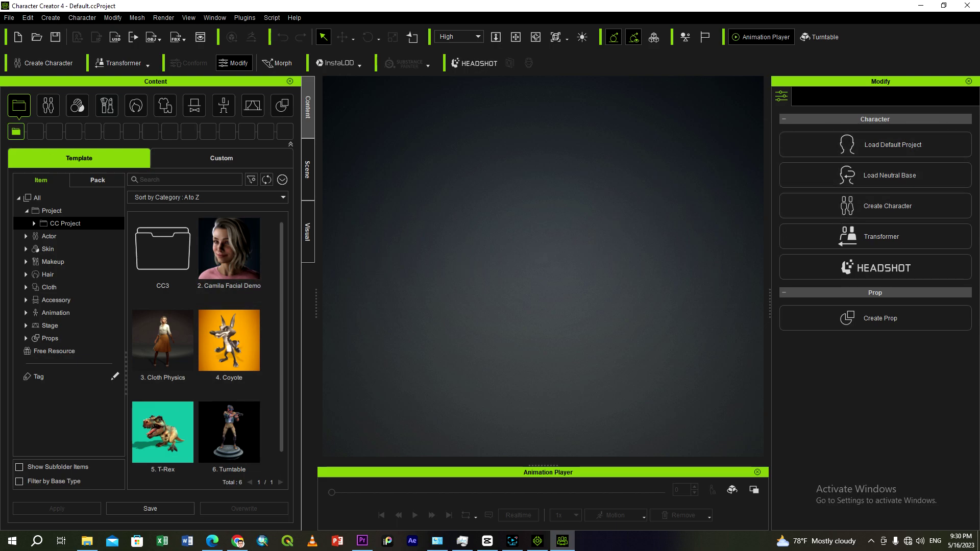
Open the maivsuav avatar file from the avita3 folder
click(41, 38)
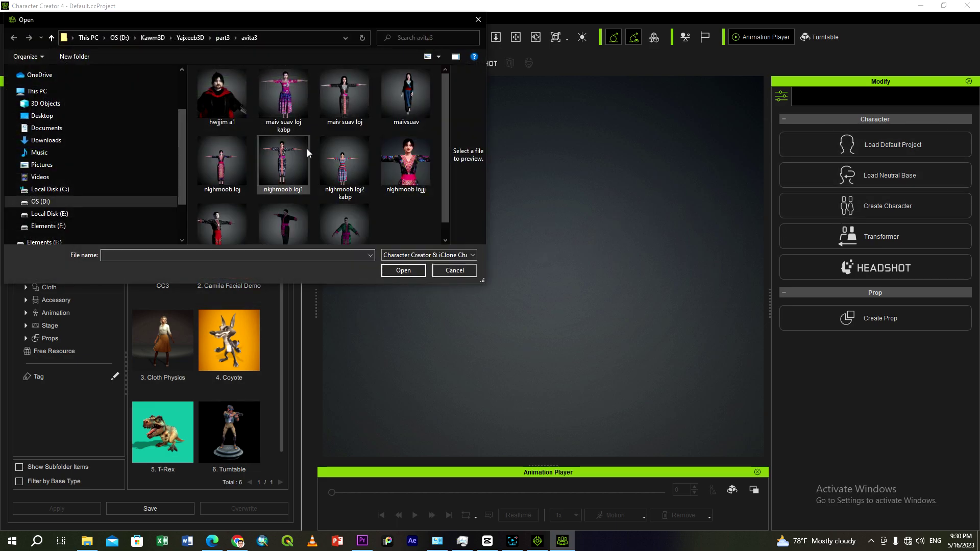
click(396, 101)
click(399, 269)
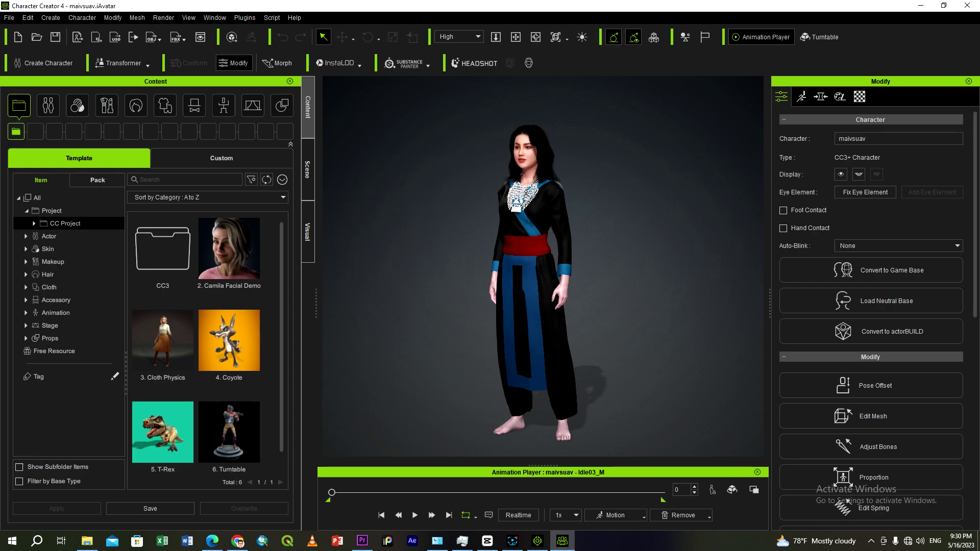
scroll(521, 184, up, 3)
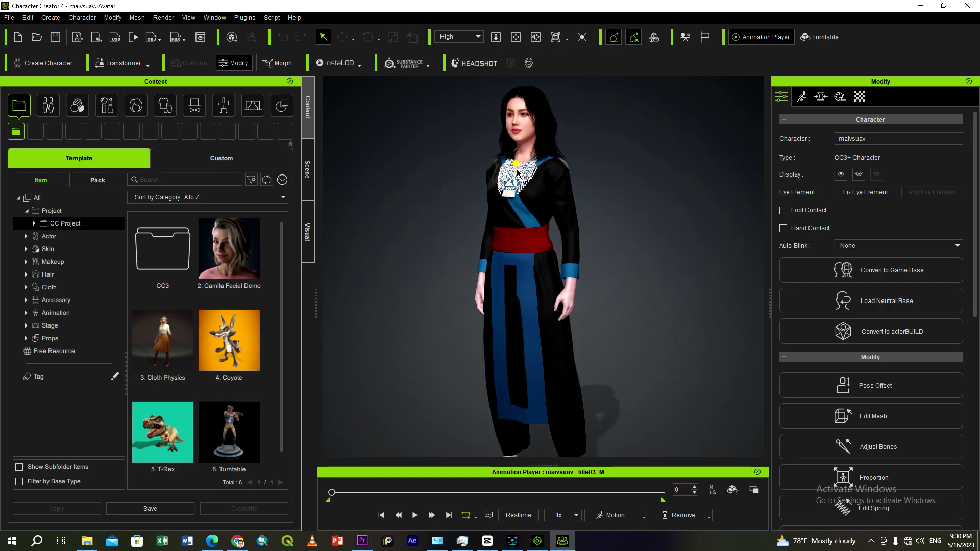
middle_drag(517, 172, 553, 269)
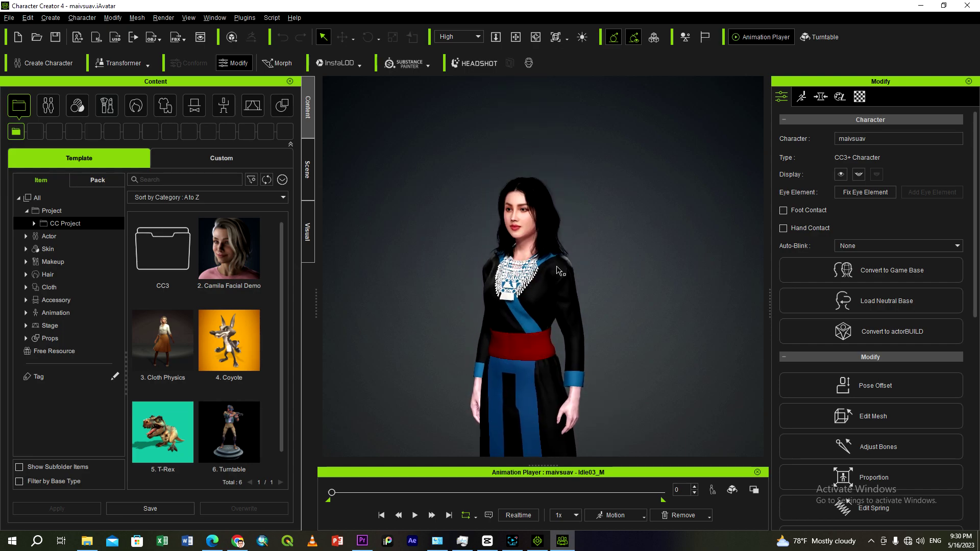
right_drag(599, 266, 532, 233)
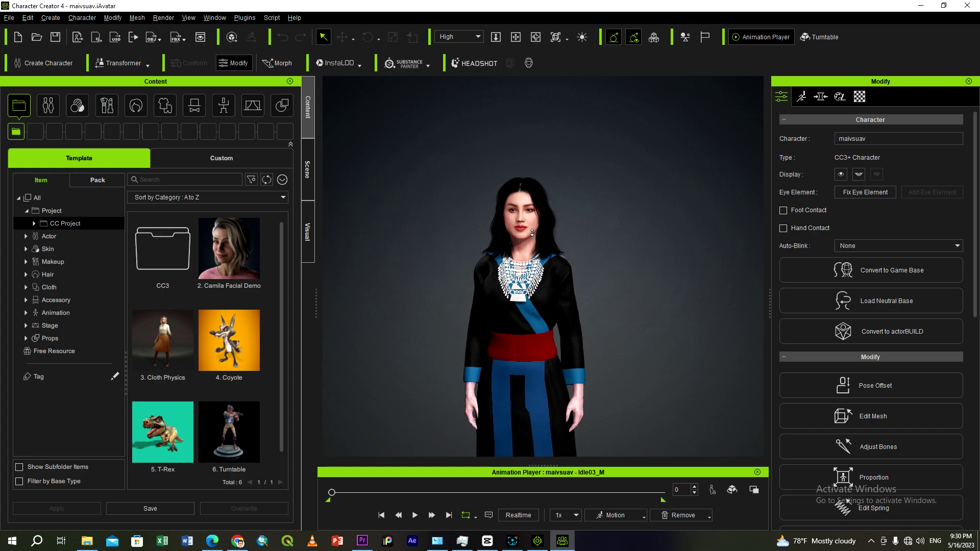
scroll(532, 232, up, 4)
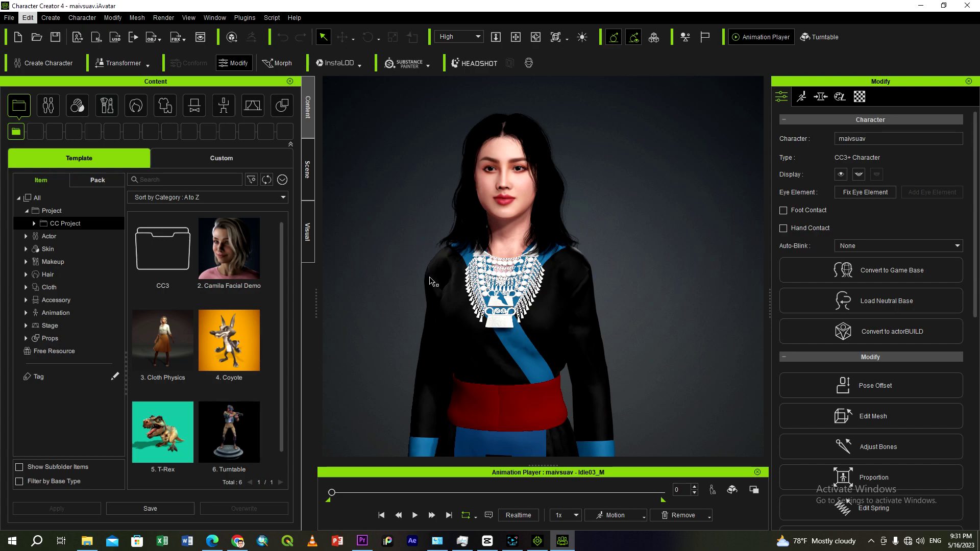
drag(537, 465, 543, 417)
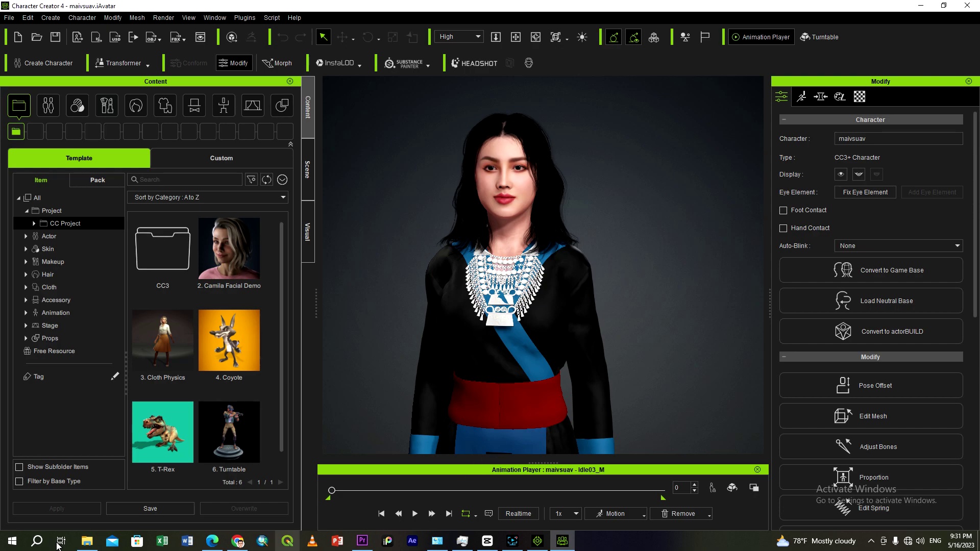
Launch iClone 3DXchange v7.8 Pipeline Trial without signing in and dismiss its welcome window
click(32, 541)
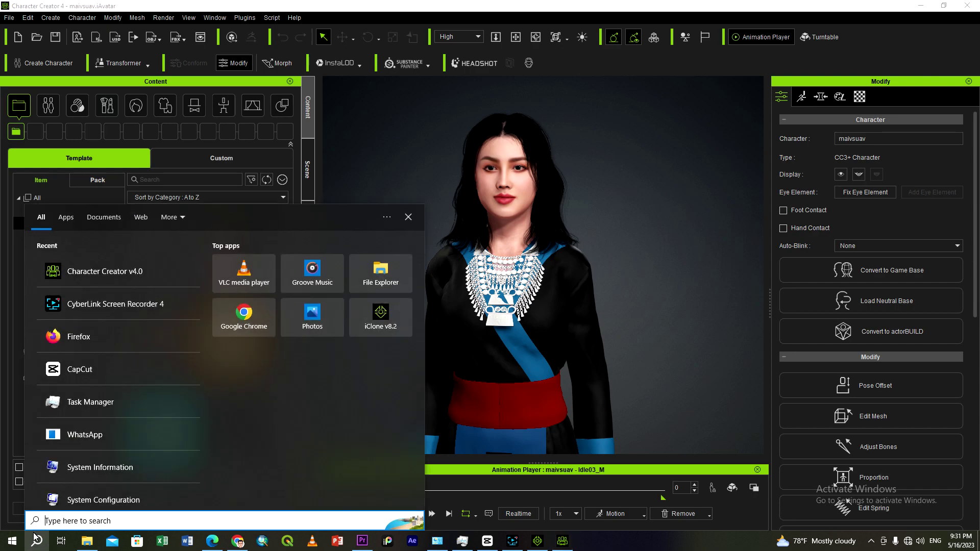
text(3d)
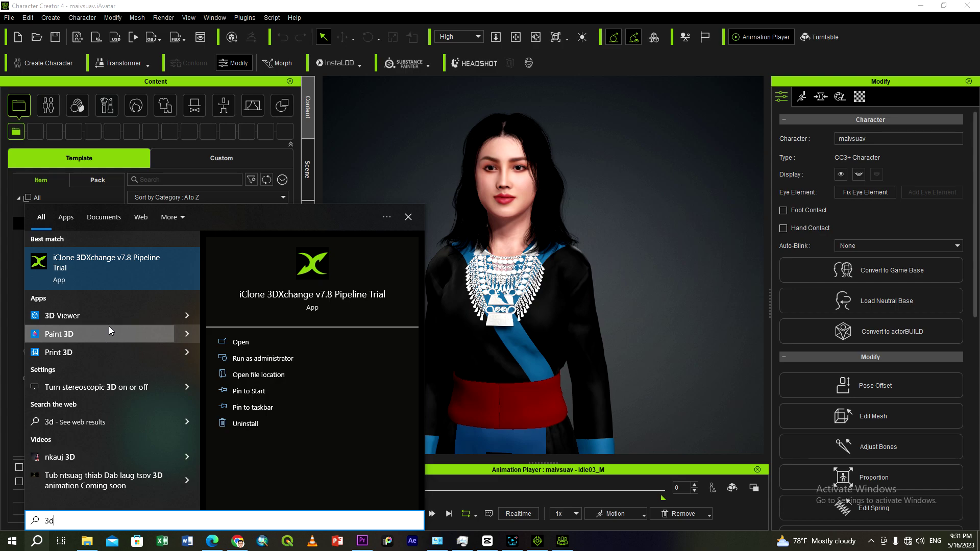
click(110, 277)
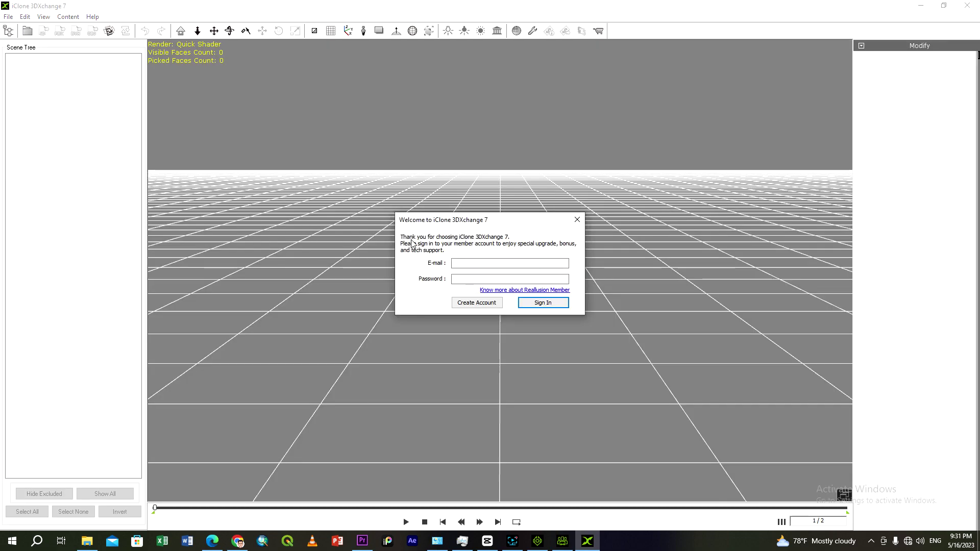
click(577, 221)
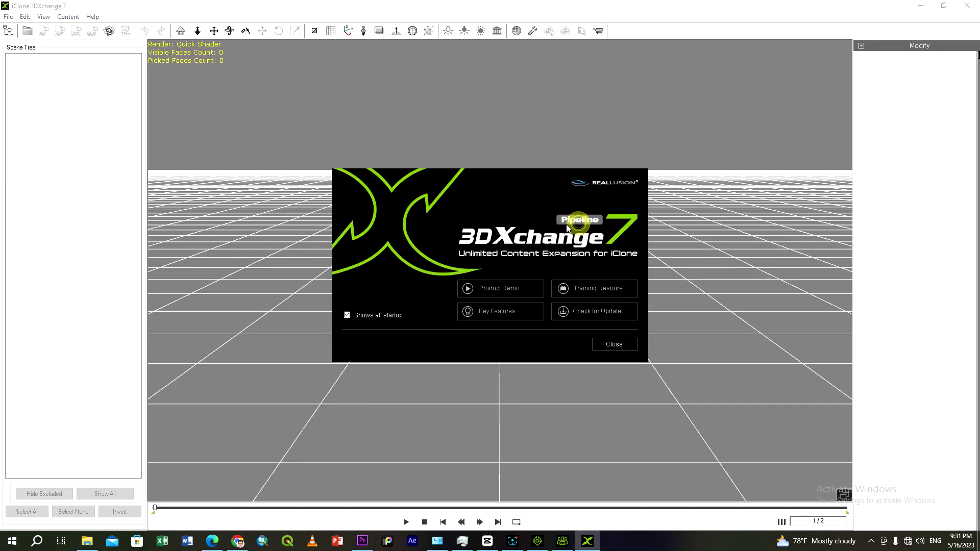
click(612, 344)
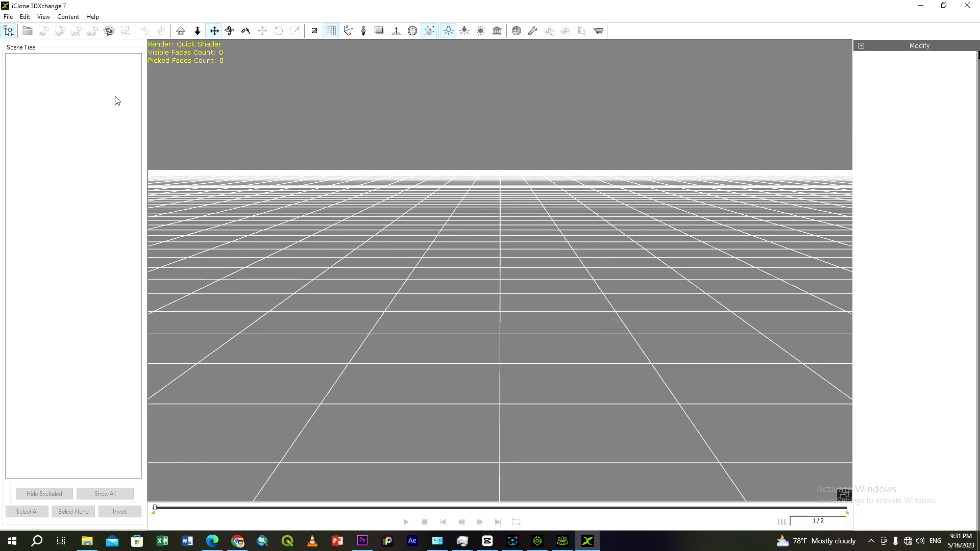
Switch back to Character Creator and preview the avatar with the female acting motion Walk_F
click(11, 16)
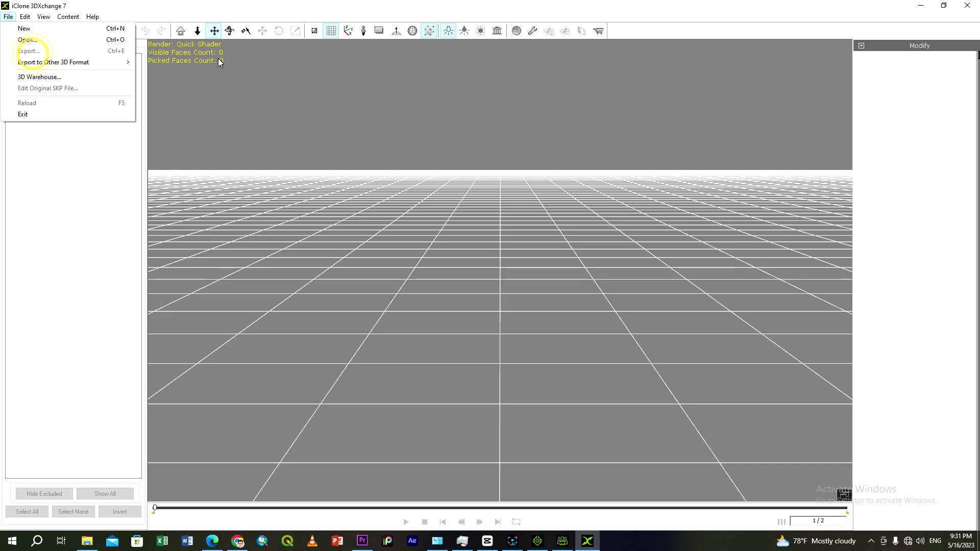
click(918, 5)
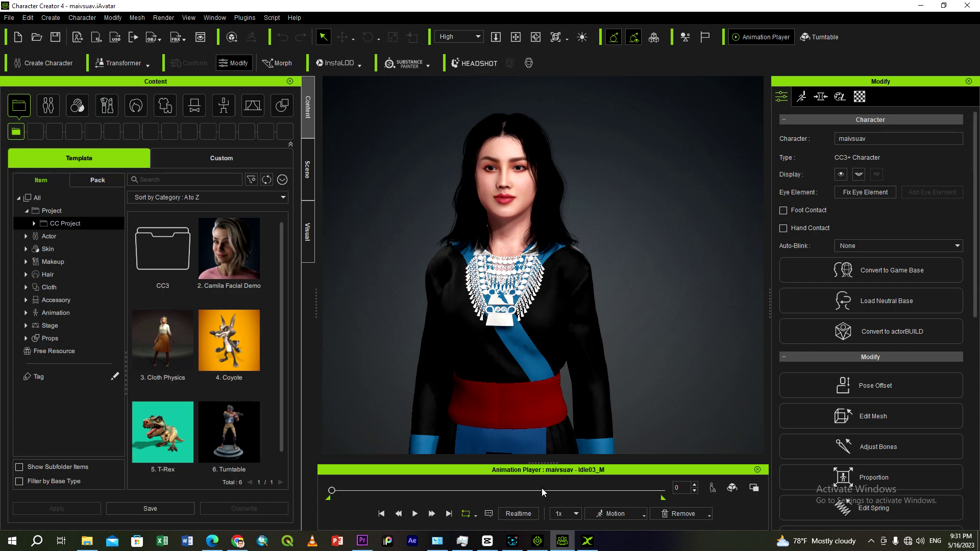
click(644, 516)
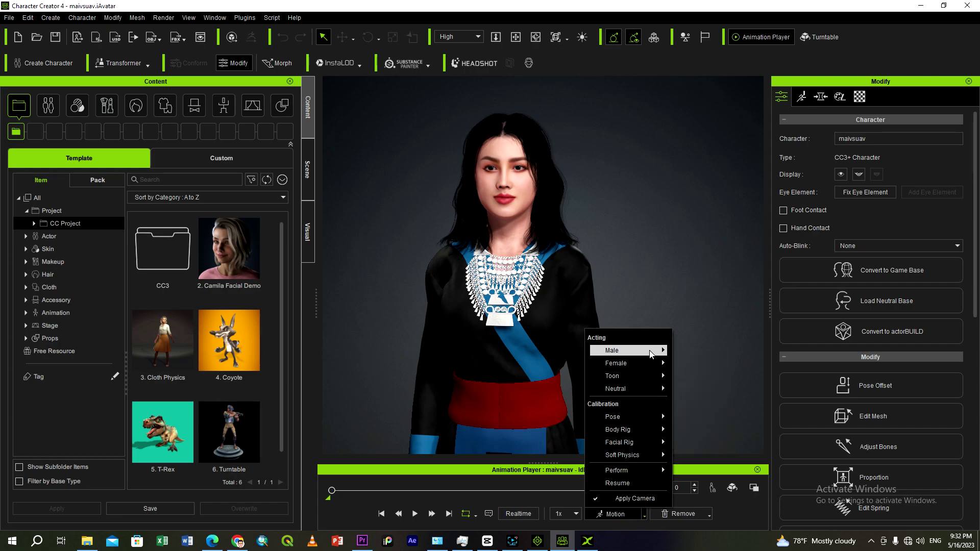
mouse_move(637, 366)
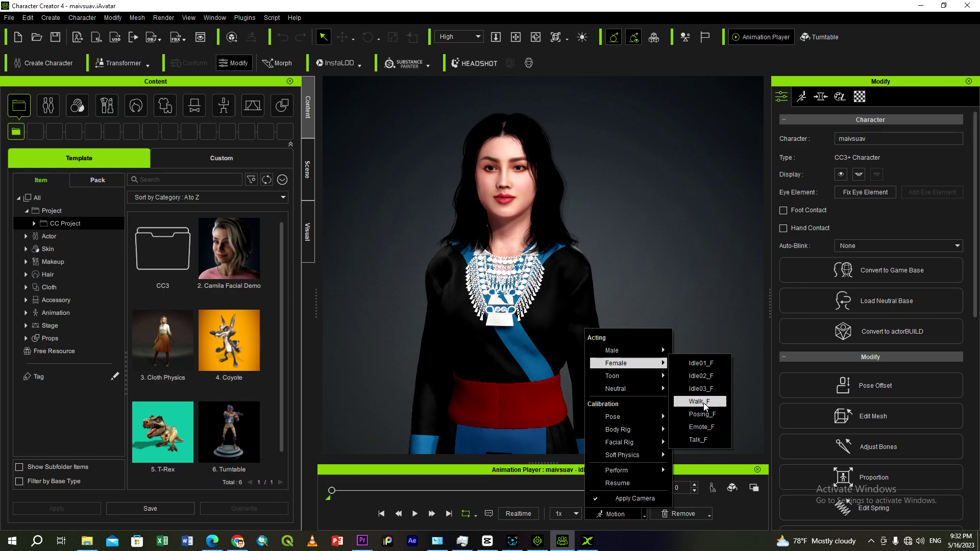
click(703, 402)
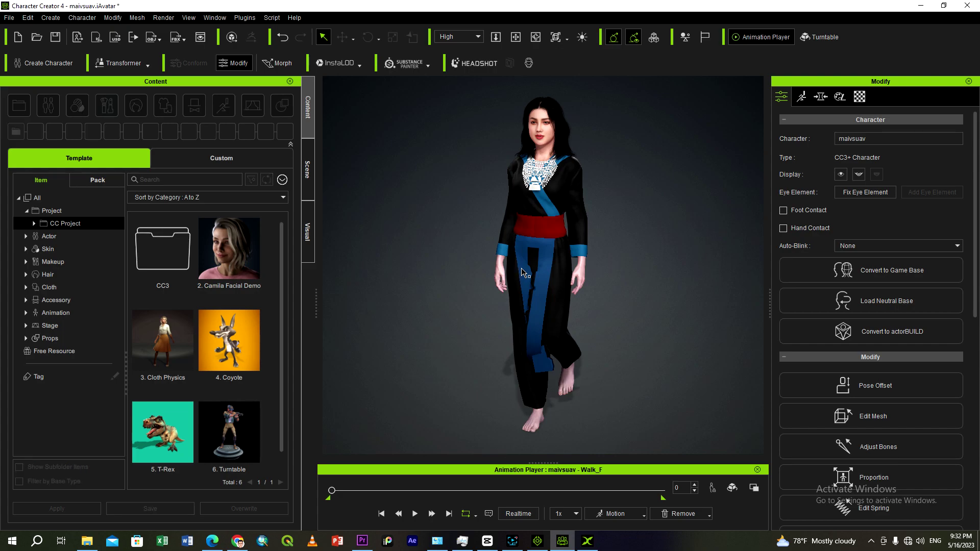
key(space)
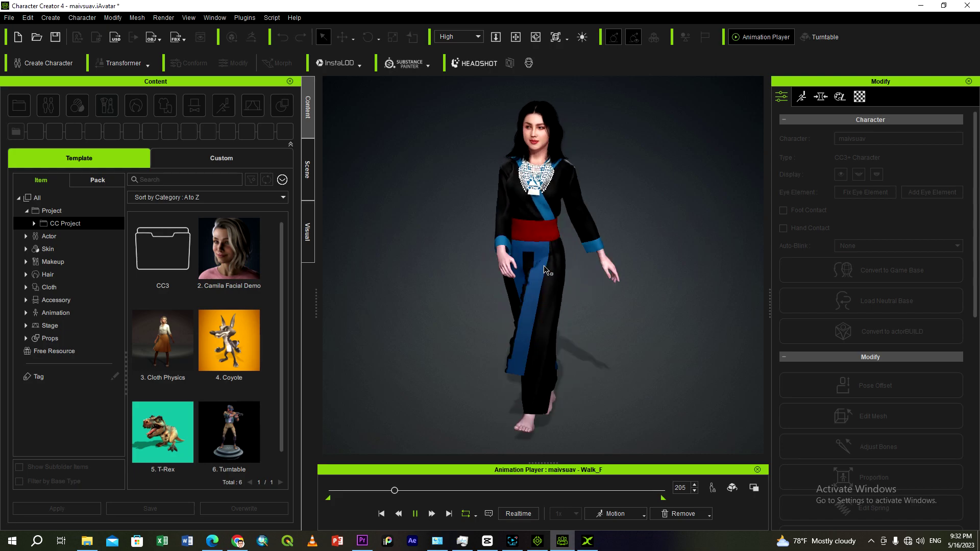
key(space)
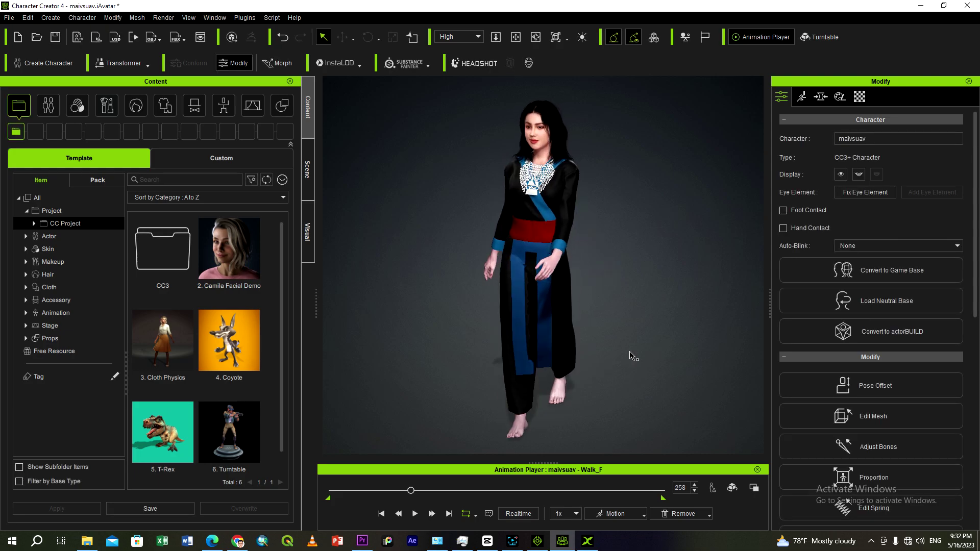
Apply the Soft Physics calibration motion CatWalk_F to the avatar and preview its playback
click(644, 515)
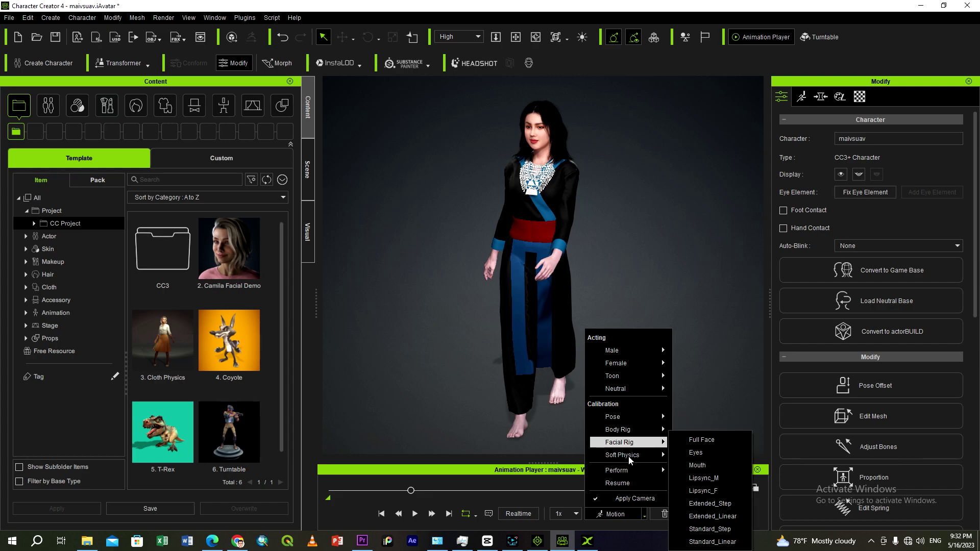
mouse_move(630, 460)
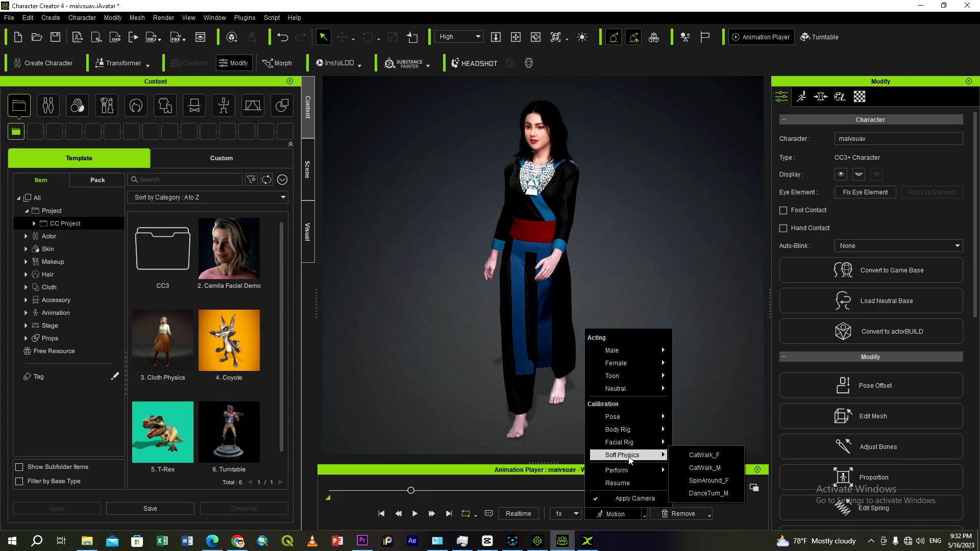
click(703, 455)
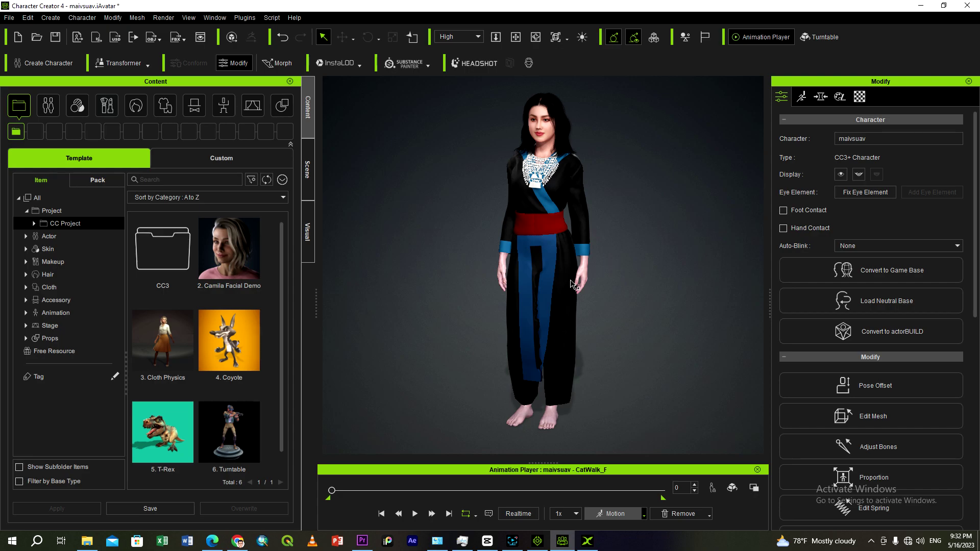
key(space)
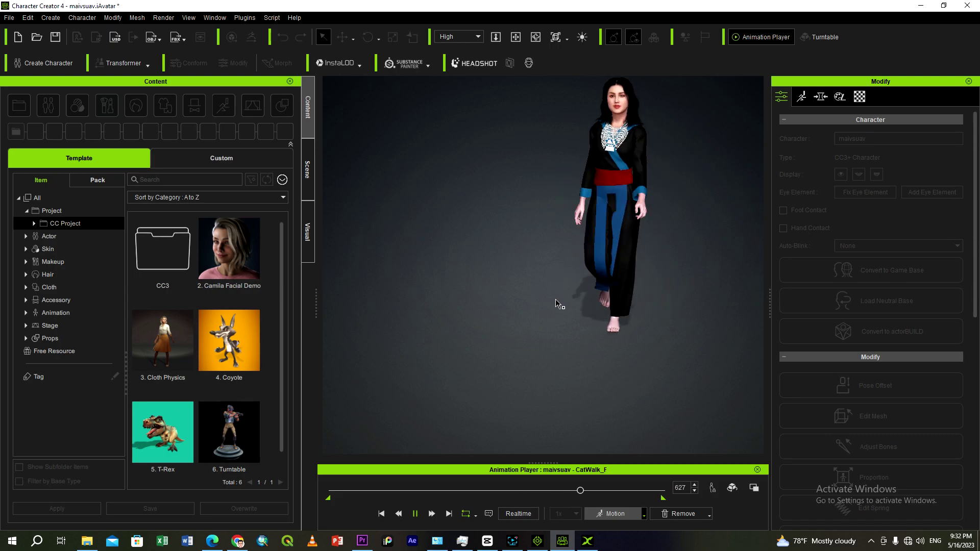
click(615, 255)
click(623, 221)
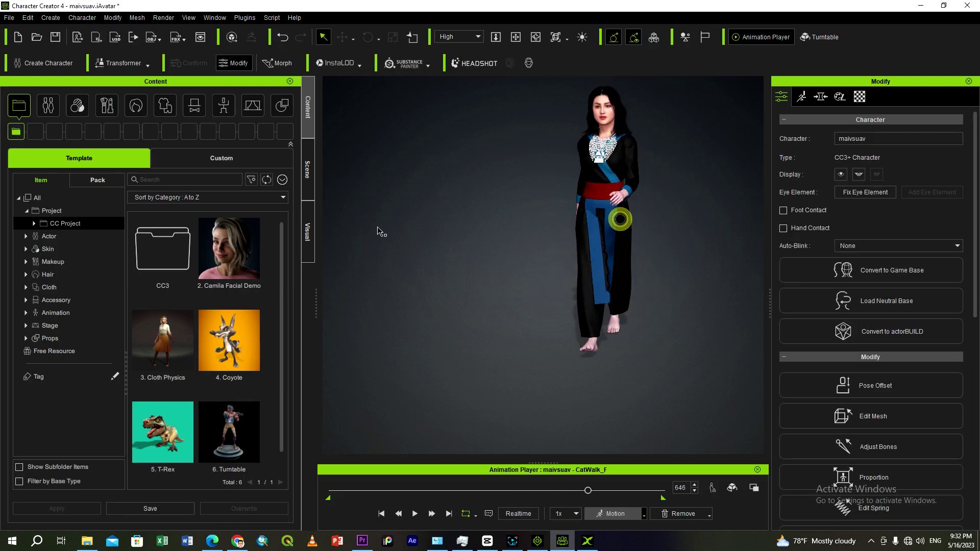
Apply the Soft Physics calibration motion SpinAround_F to the avatar and preview how the clothing moves
click(644, 518)
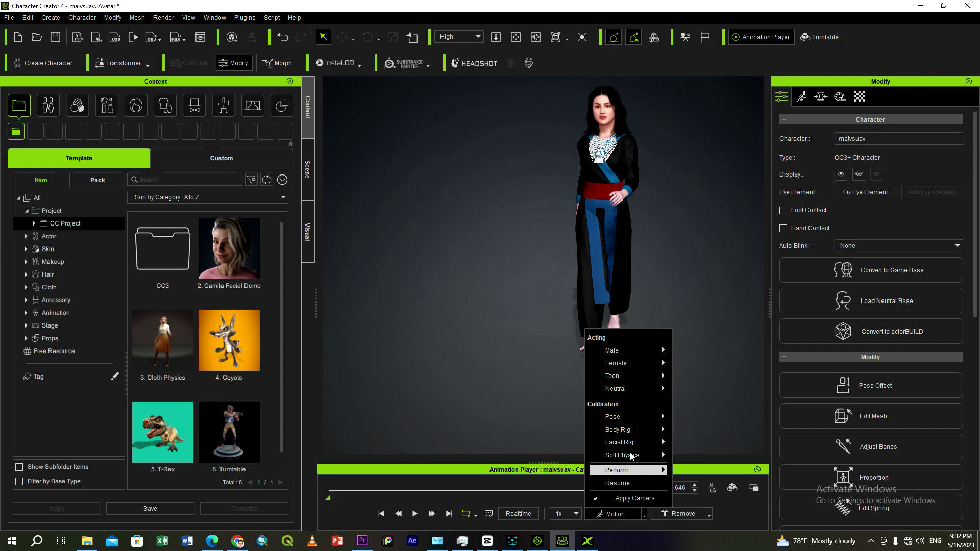
mouse_move(634, 454)
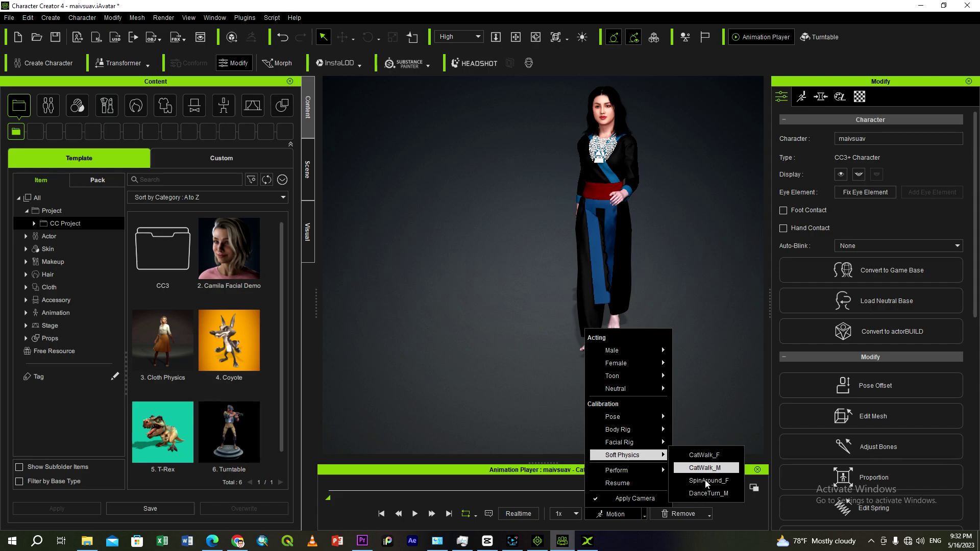
click(705, 455)
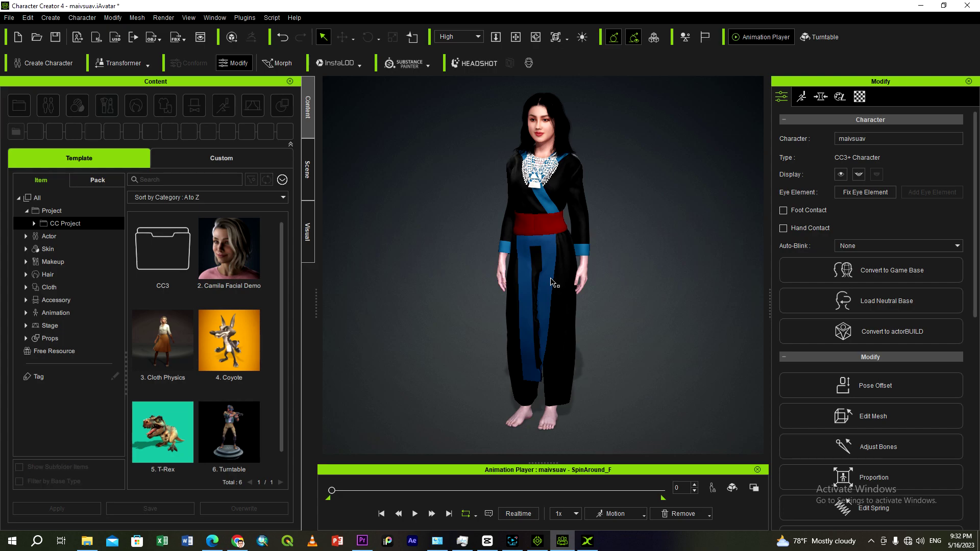
key(space)
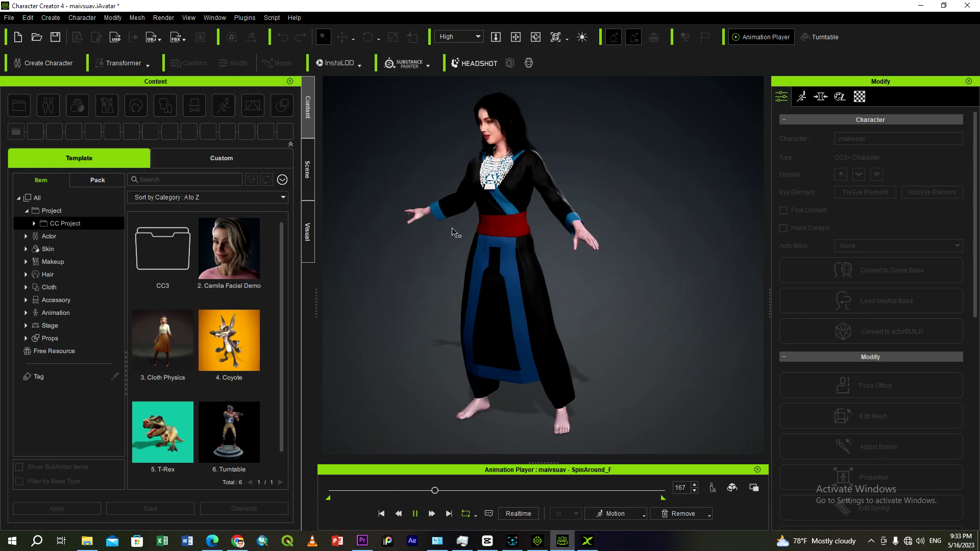
key(space)
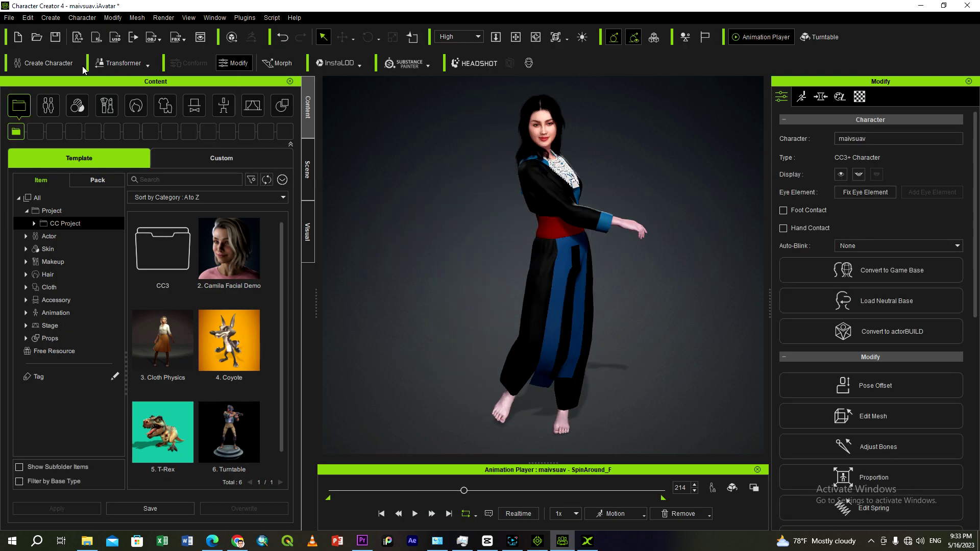
Start opening another file and look through the character files in the part3 folder
click(36, 37)
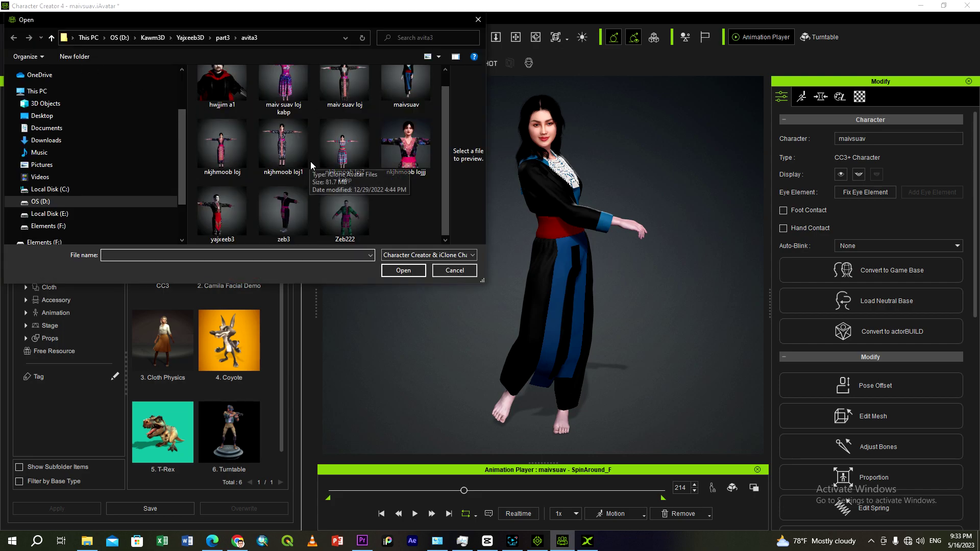
click(223, 38)
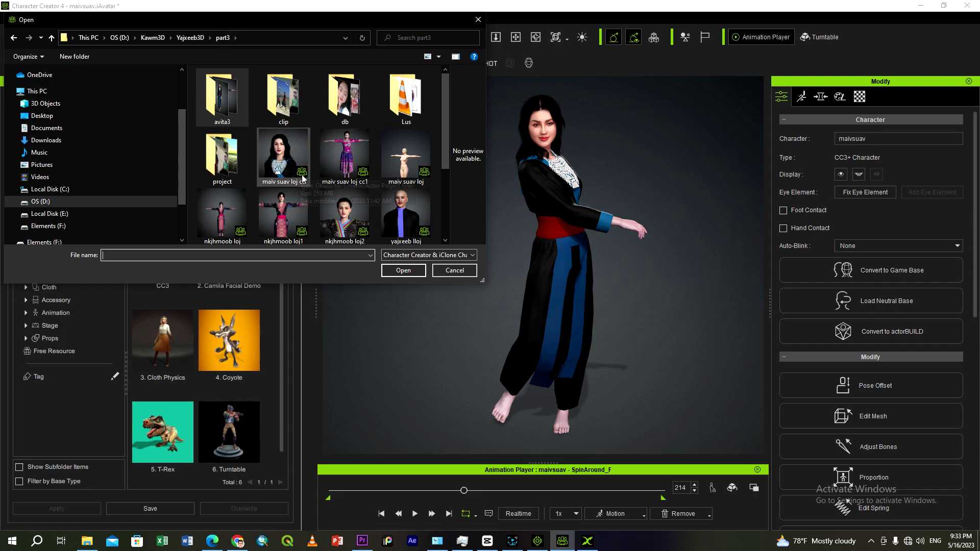
scroll(384, 216, down, 3)
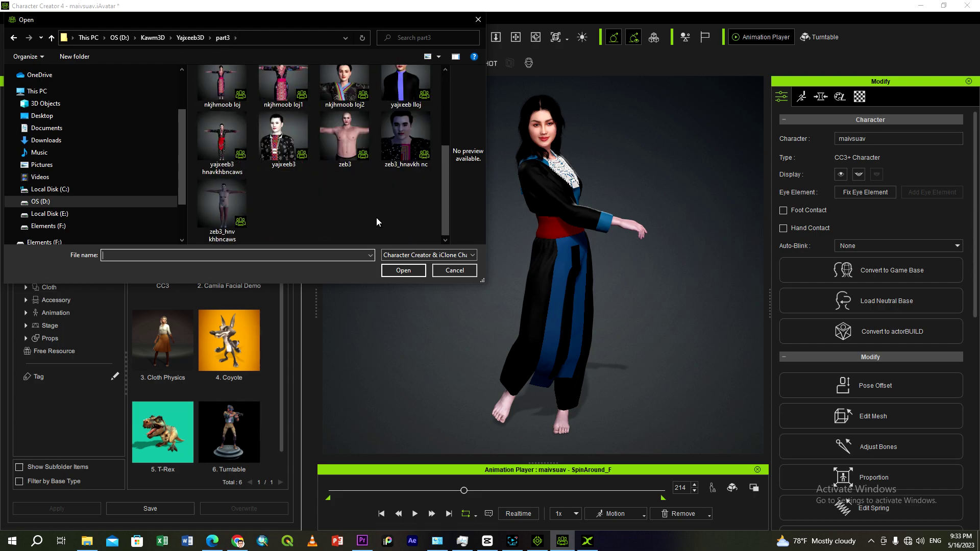
scroll(338, 199, up, 2)
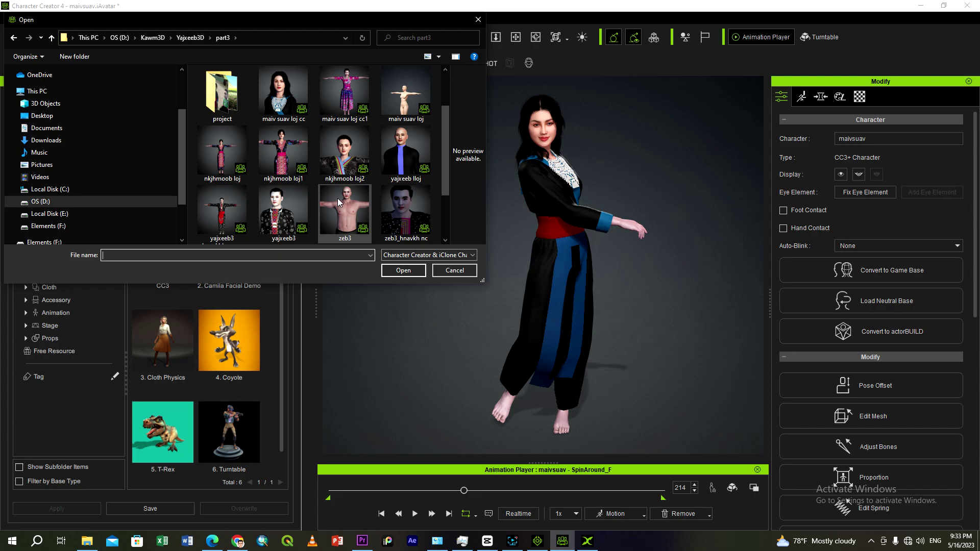
click(284, 91)
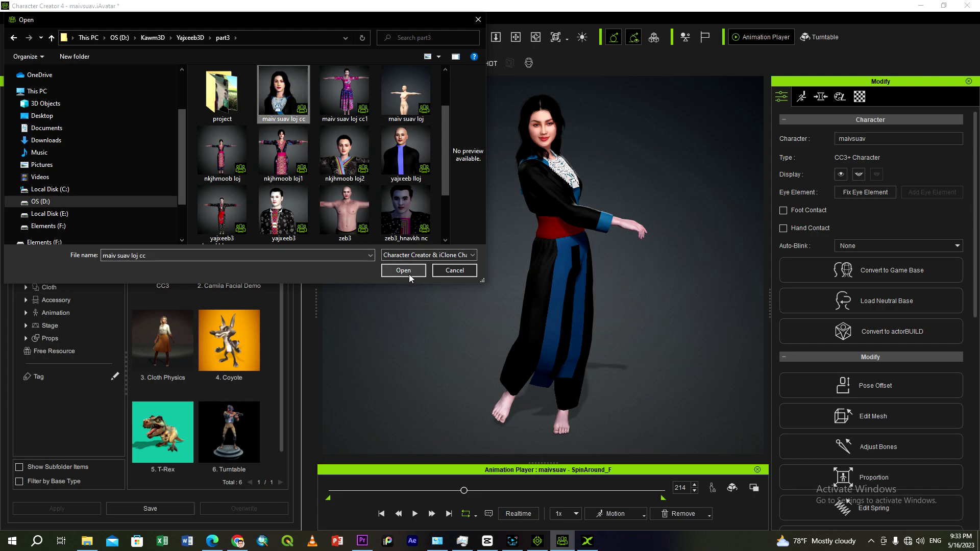
scroll(406, 205, down, 2)
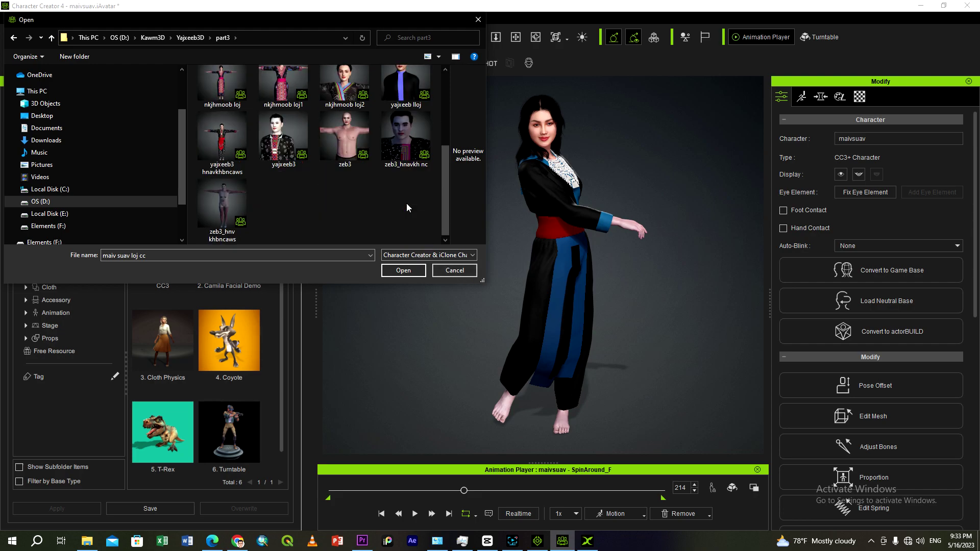
Look through the Yajxeeb3D folder and its project subfolder for a character file
click(191, 38)
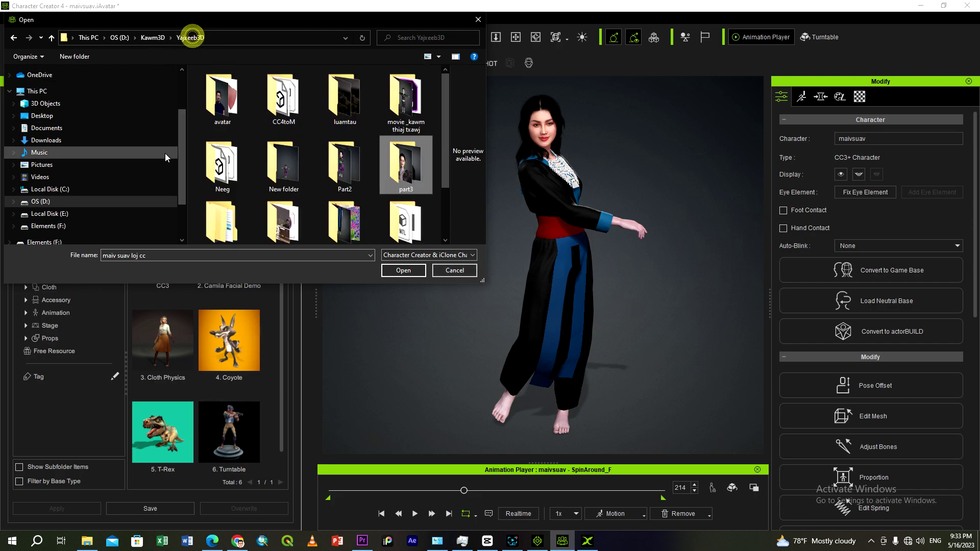
scroll(282, 193, down, 1)
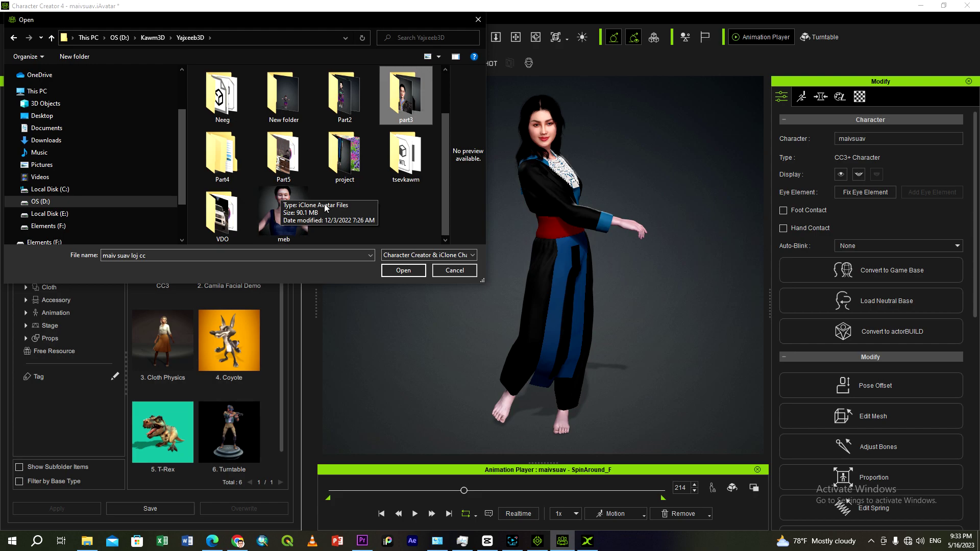
double_click(342, 148)
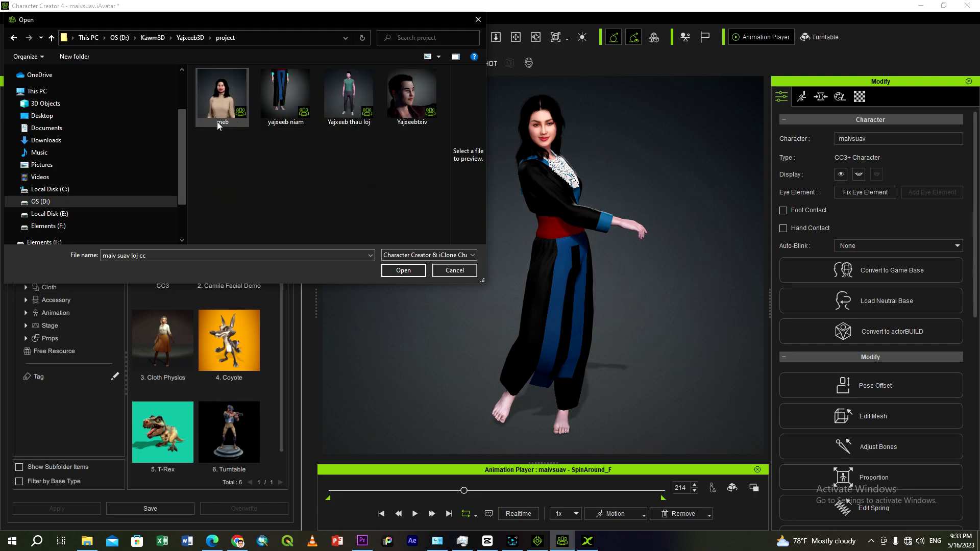
click(14, 38)
scroll(304, 173, down, 1)
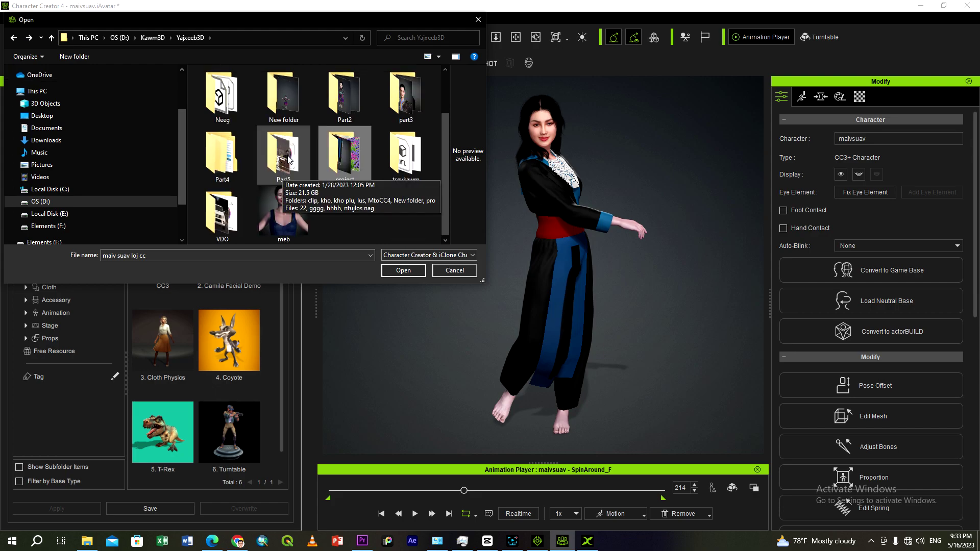
scroll(284, 161, up, 1)
Open maivvvvv from Kawm3D's tub tomthiab tom tub folder with Replace All, discarding the current project without saving
click(152, 38)
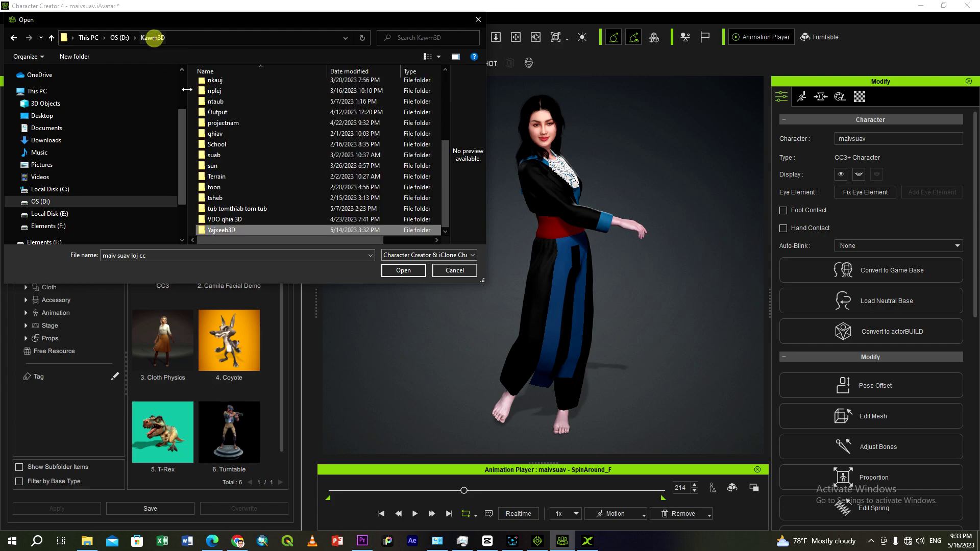
double_click(231, 209)
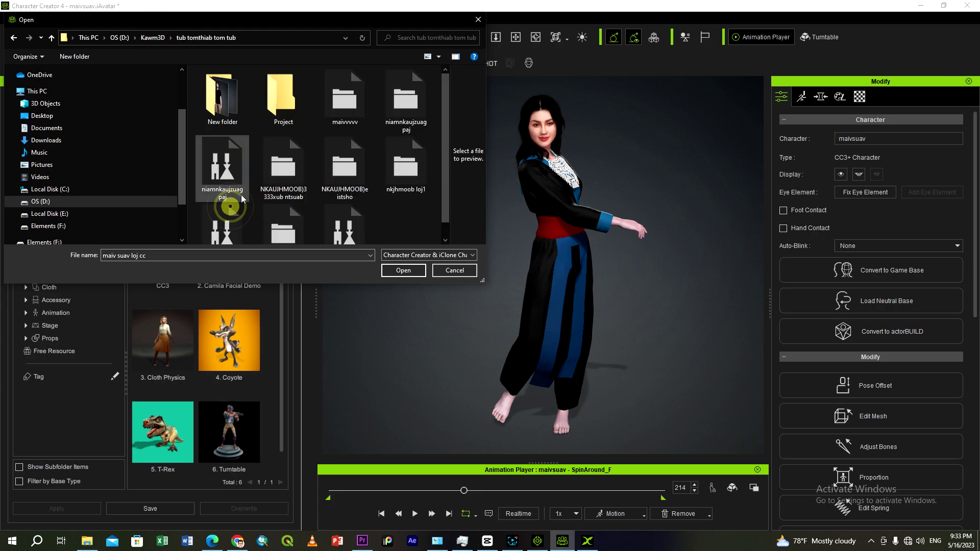
click(347, 92)
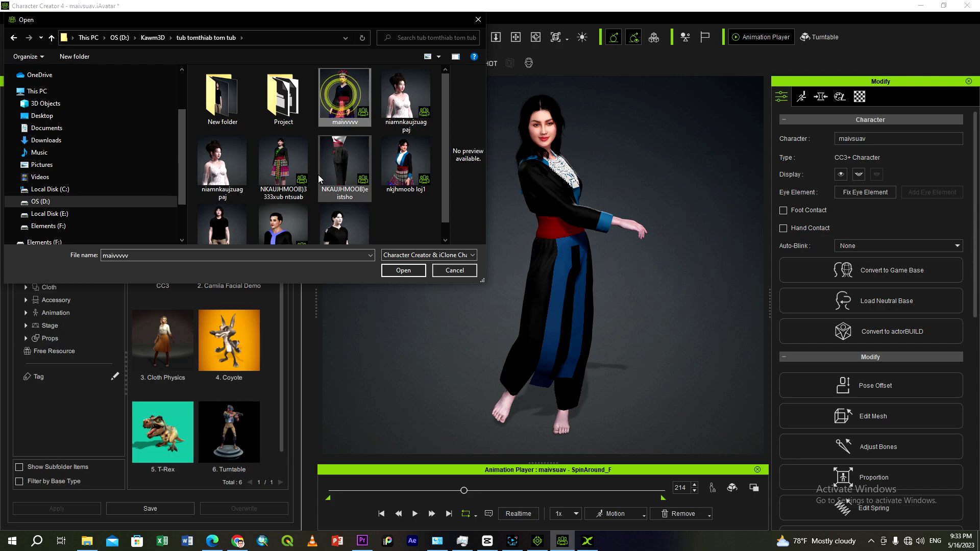
click(403, 271)
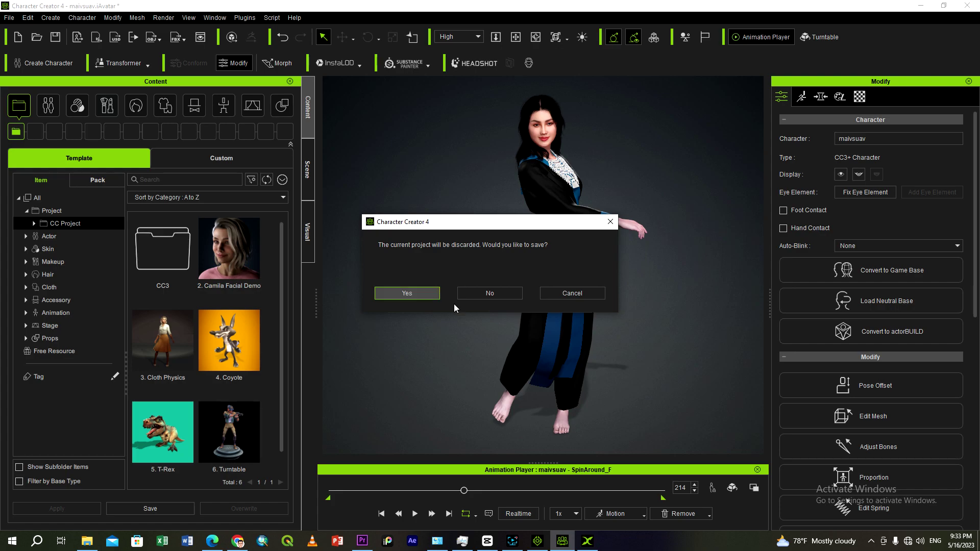
click(486, 294)
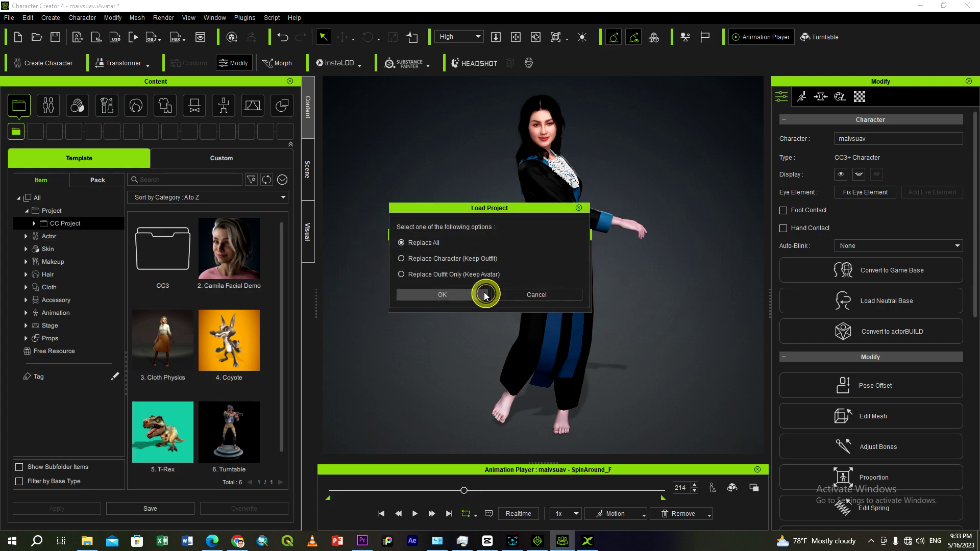
click(443, 296)
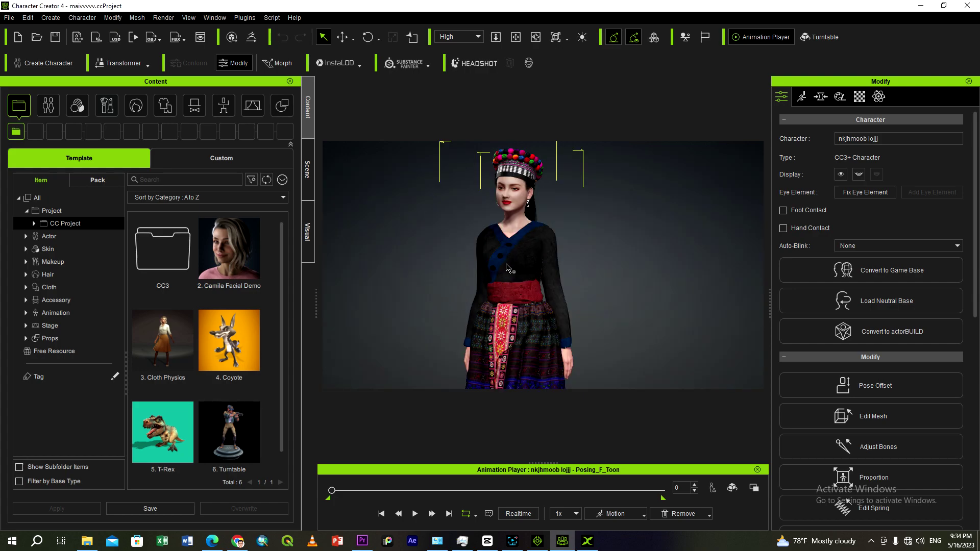
Inspect the loaded avatar from different angles and preview its Posing_F_Toon motion
right_drag(546, 250, 498, 289)
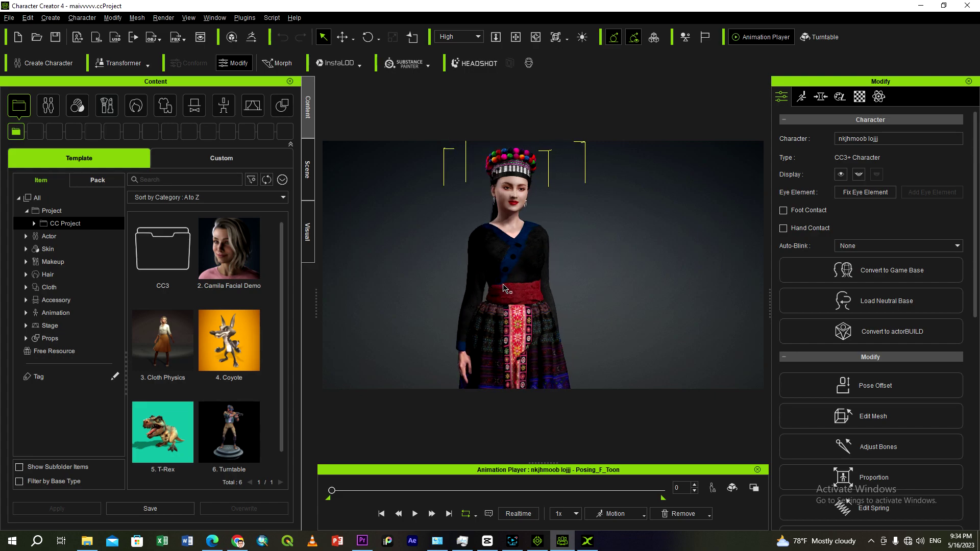
right_drag(433, 286, 505, 278)
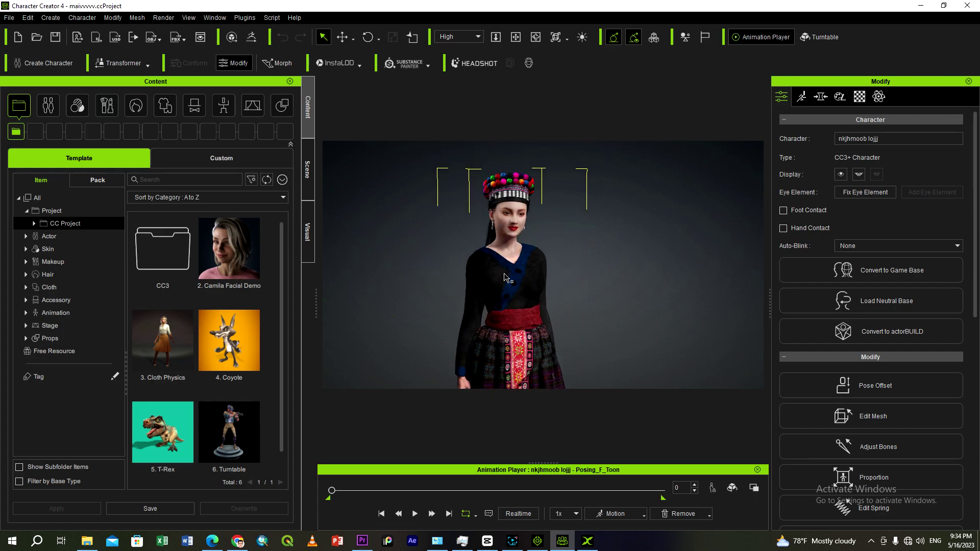
key(space)
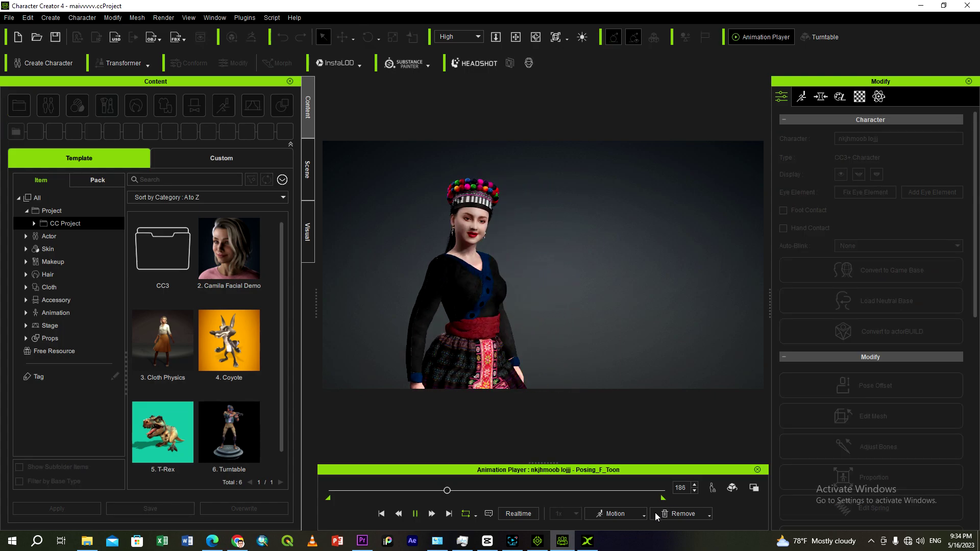
Apply the female acting motion Idle03_F to the avatar and preview its playback up close
click(642, 515)
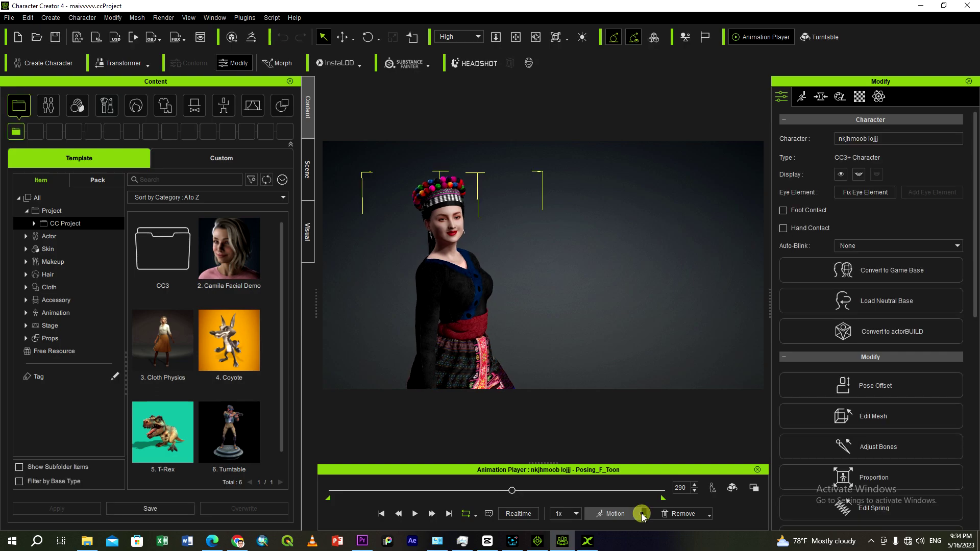
mouse_move(624, 363)
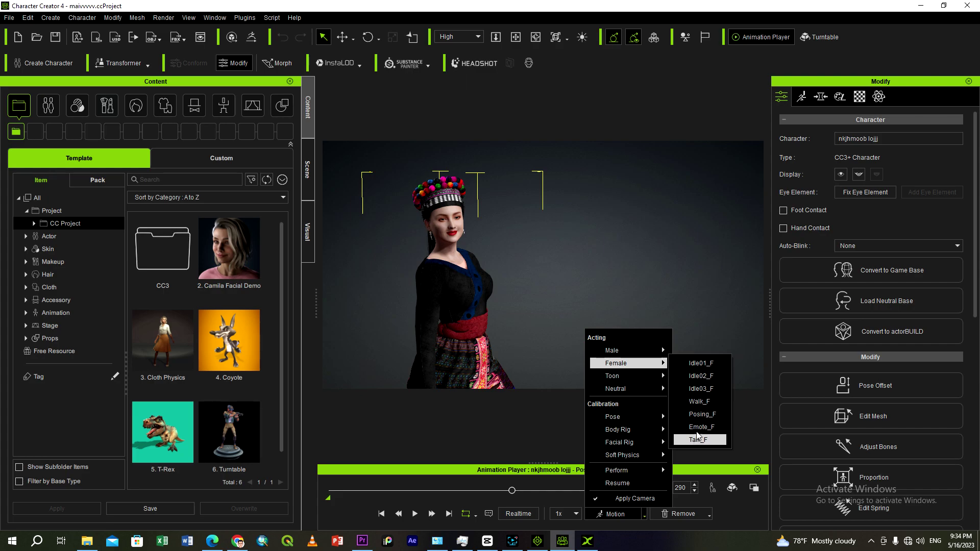
click(697, 391)
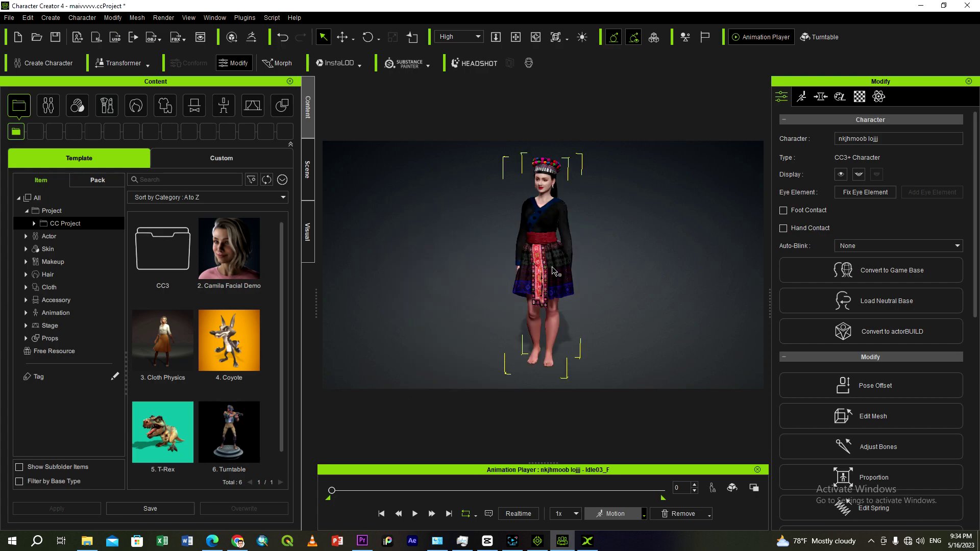
key(space)
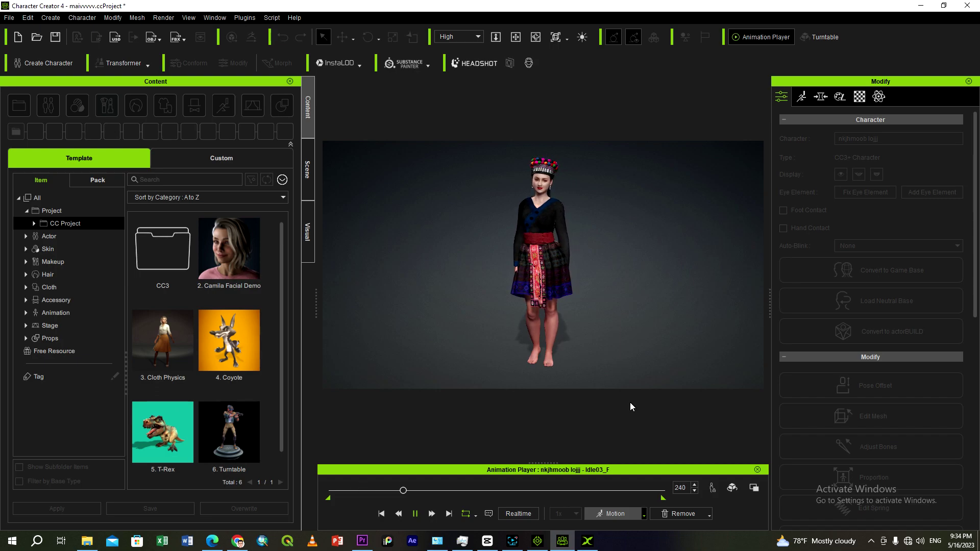
scroll(539, 209, up, 5)
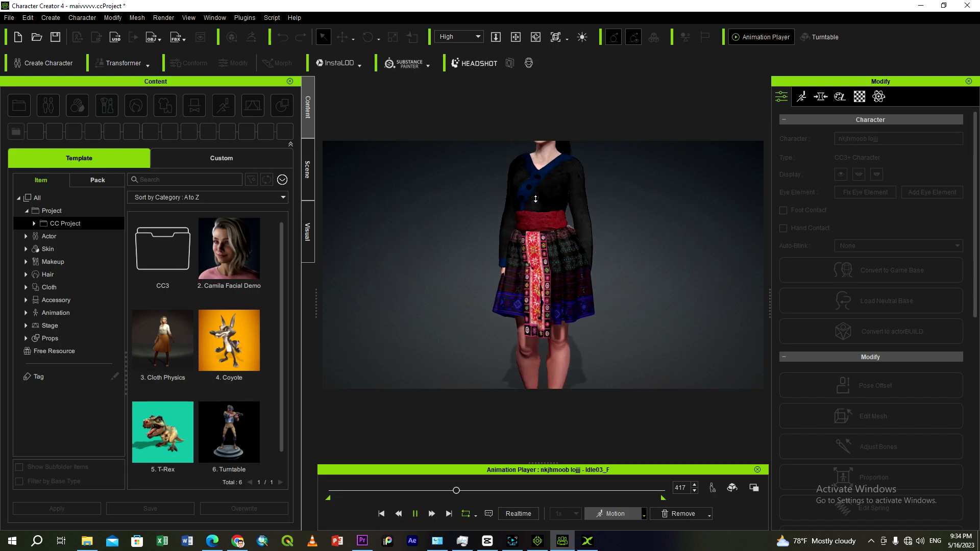
scroll(536, 200, up, 3)
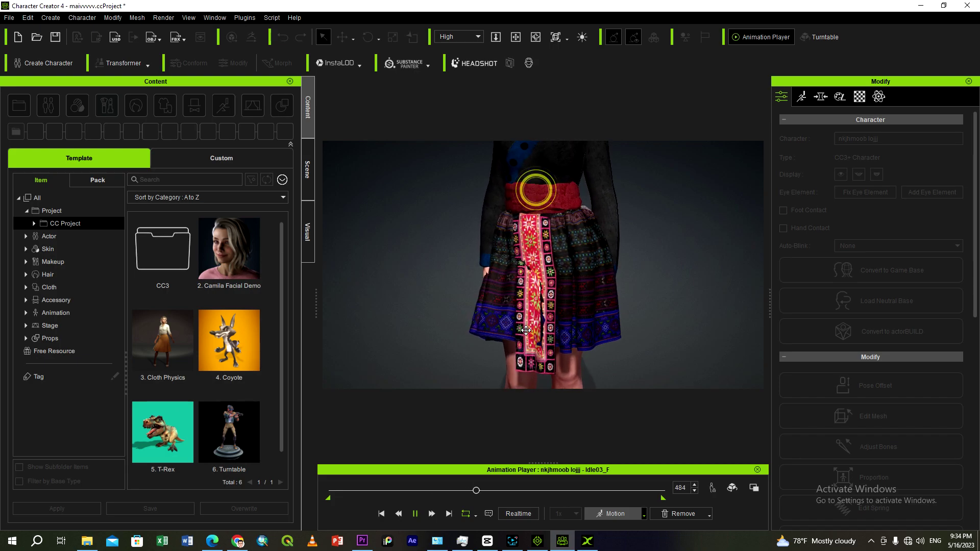
middle_drag(531, 190, 540, 267)
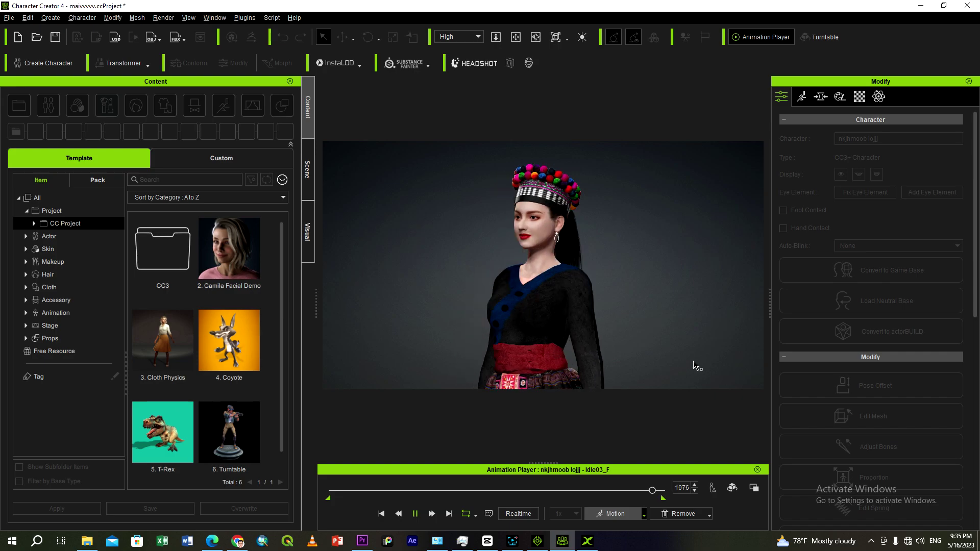
Apply the calibration pose Stand Pose_F to the avatar
click(645, 515)
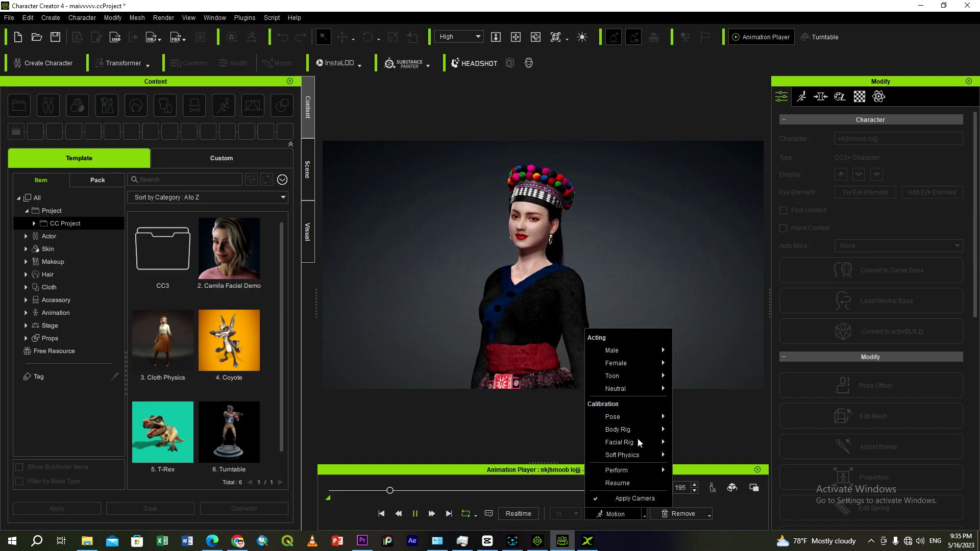
mouse_move(618, 432)
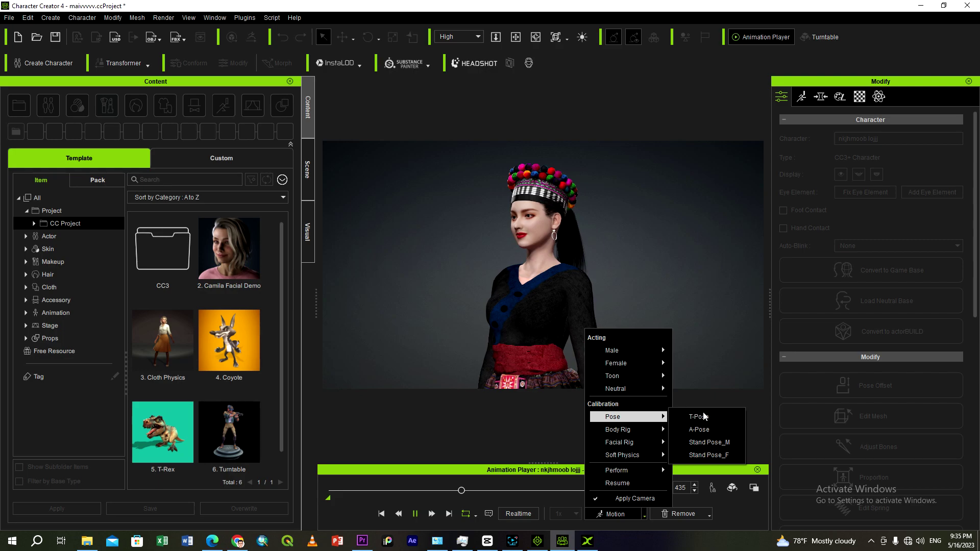
click(701, 456)
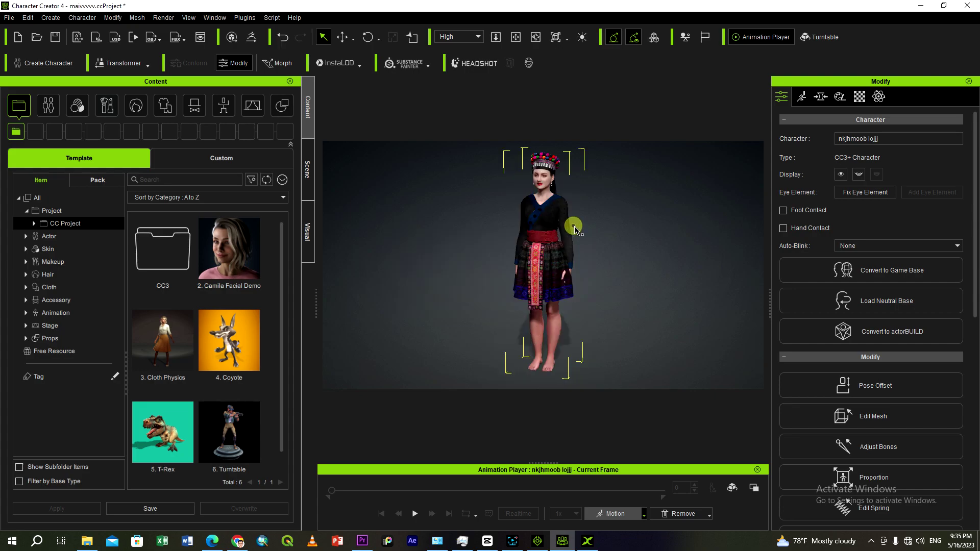
Play the Idle03_F motion, examine the avatar's upper body and costume up close, and stop the playback
click(415, 514)
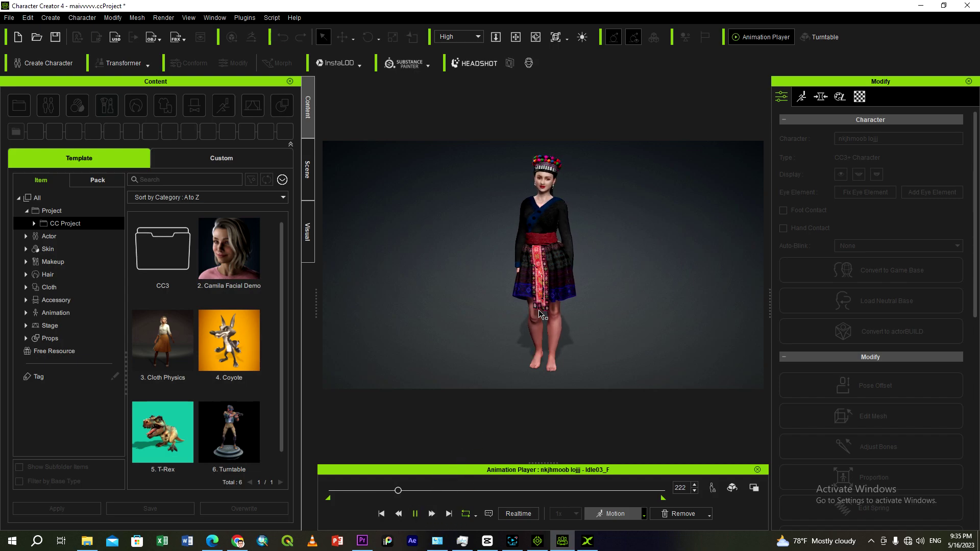
scroll(534, 205, up, 5)
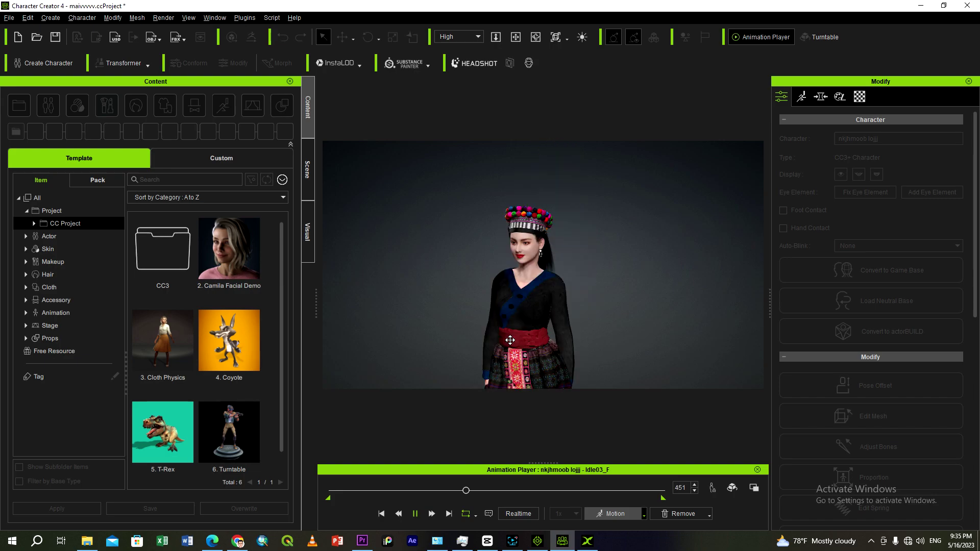
scroll(512, 338, up, 3)
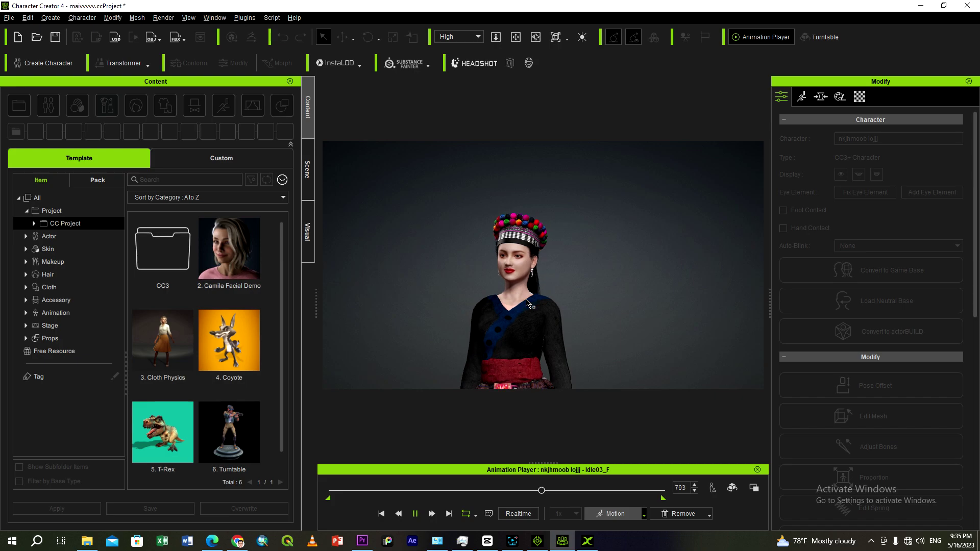
middle_drag(520, 308, 542, 268)
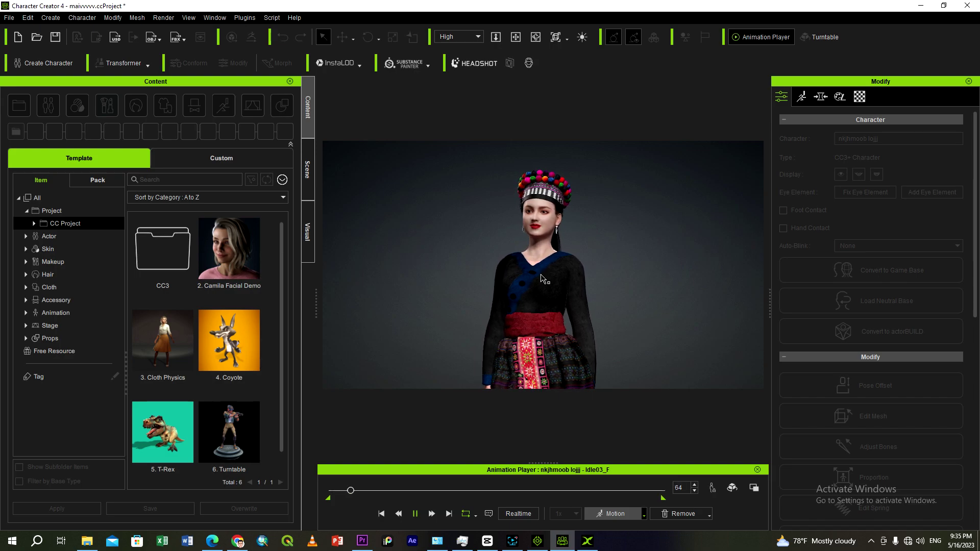
key(space)
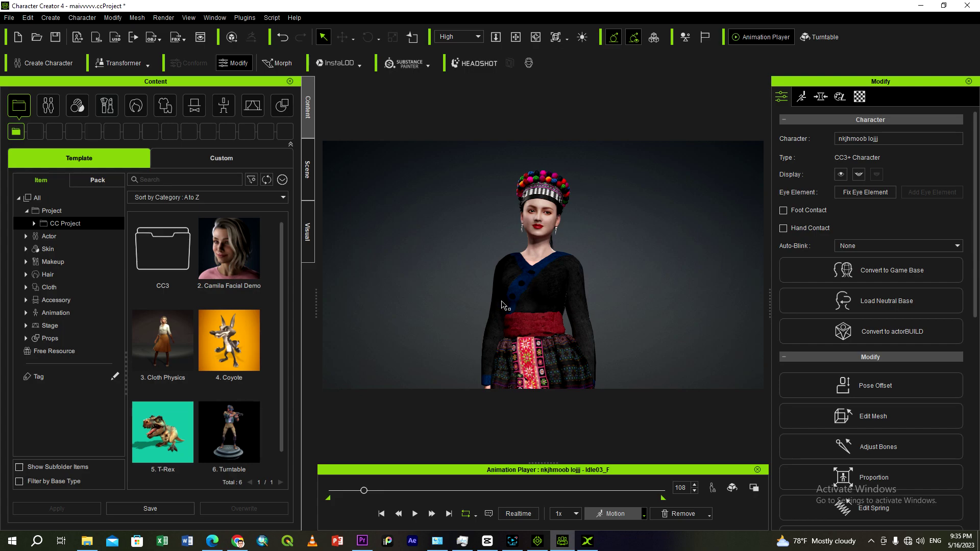
Open the video render settings, choose the HD 1080p (1920x1080) frame size, and set the export range to Range, frames 0 to 1108
click(162, 18)
click(199, 46)
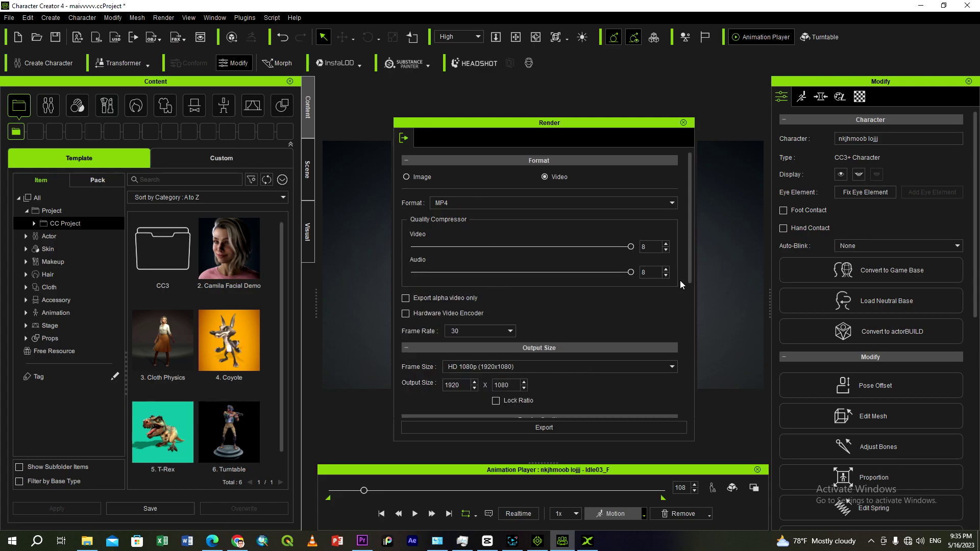
drag(688, 274, 675, 339)
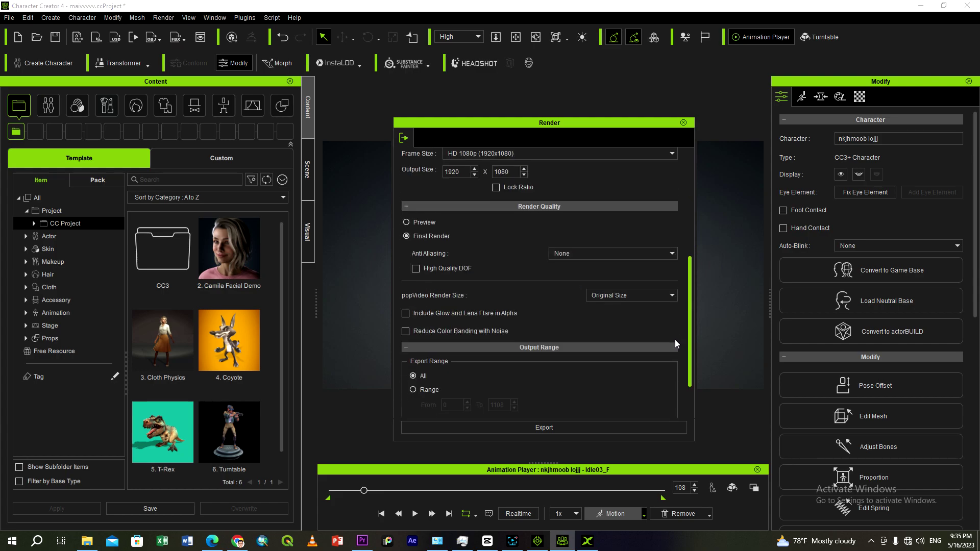
click(473, 153)
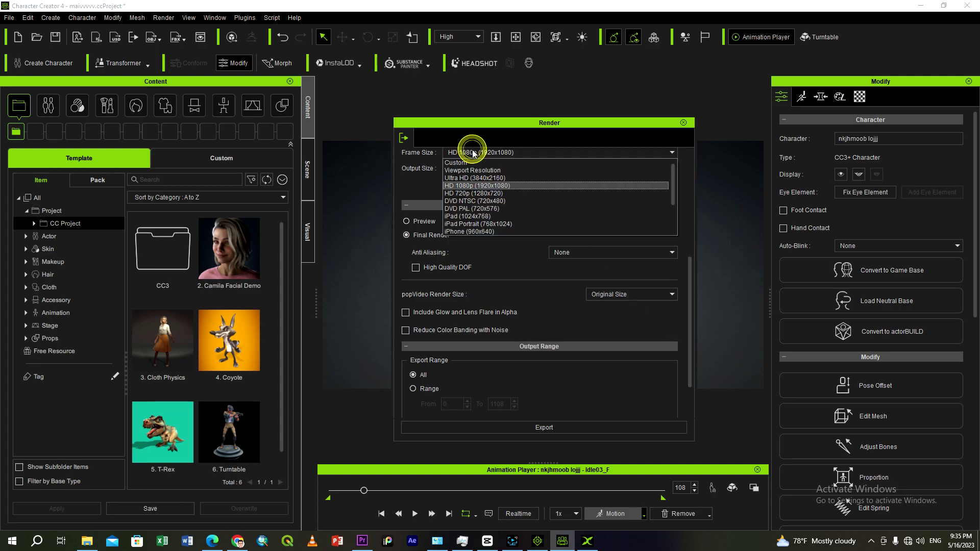
click(472, 186)
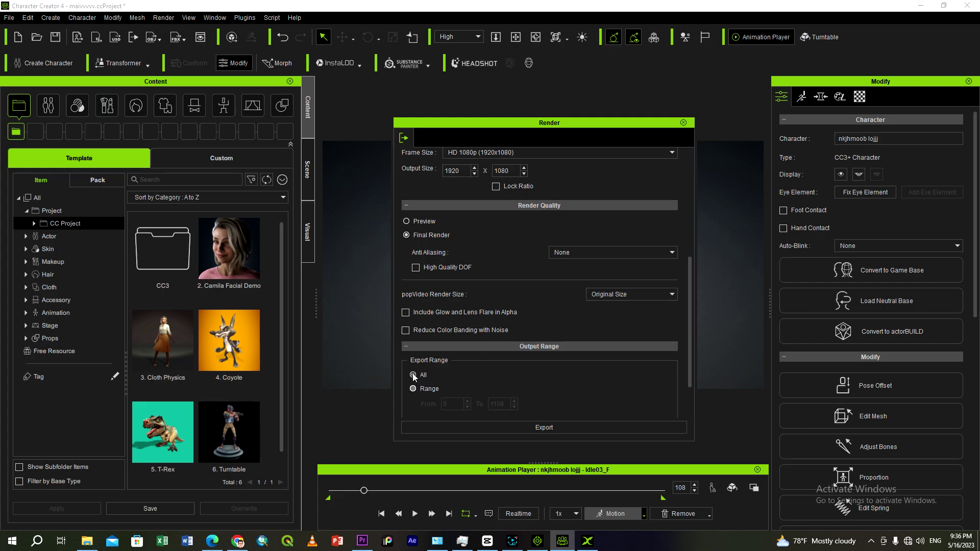
click(414, 389)
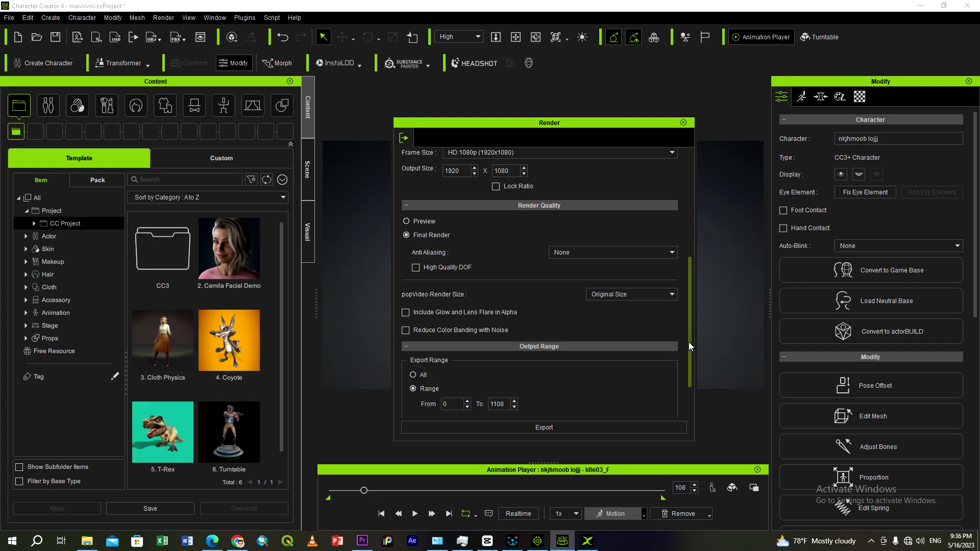
scroll(689, 340, down, 2)
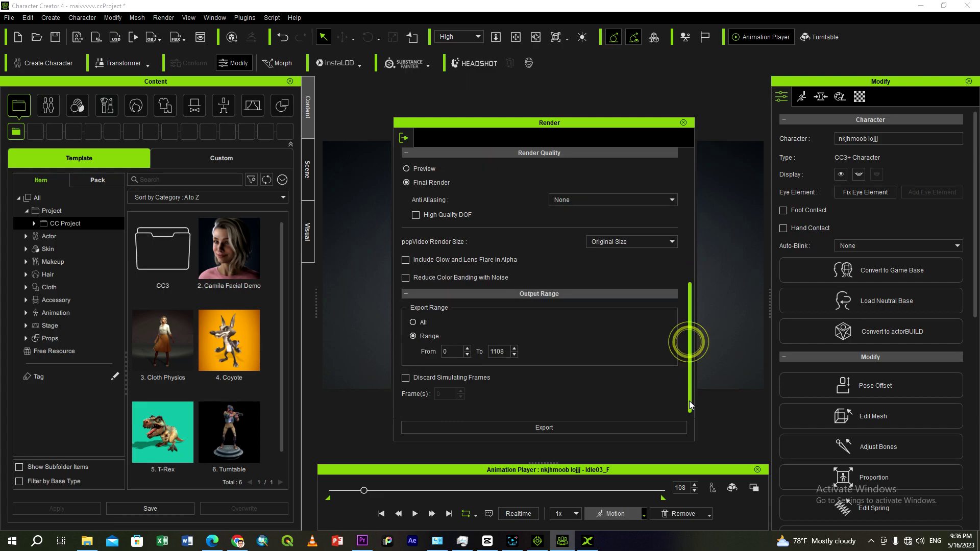
Export the animation as an MP4 file named ttt in New folder (4) on the desktop
click(520, 428)
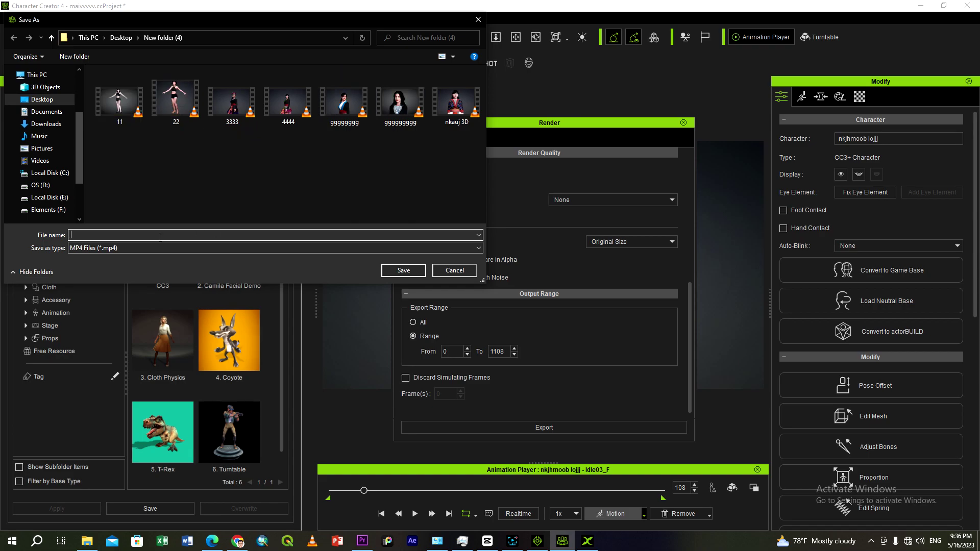
text(ttt)
click(403, 271)
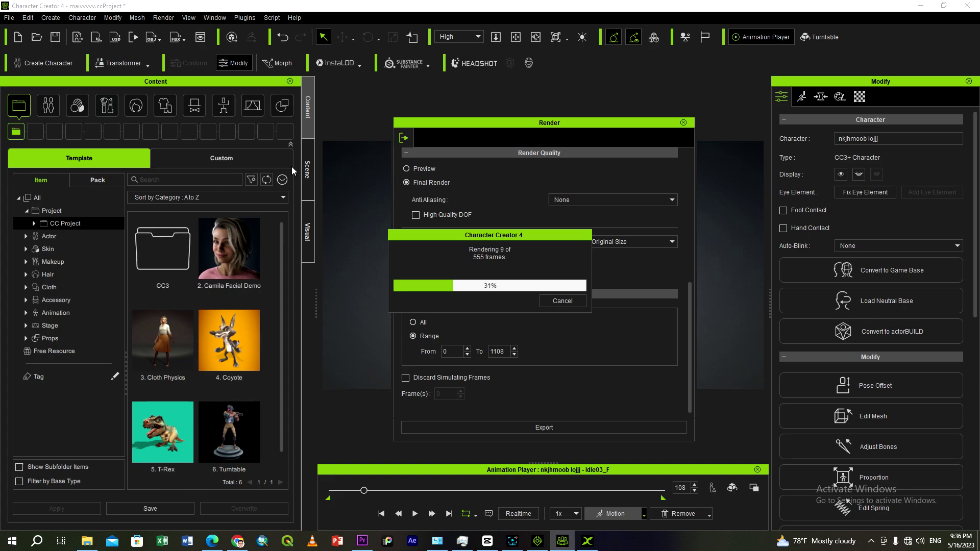
click(512, 540)
click(503, 343)
click(513, 542)
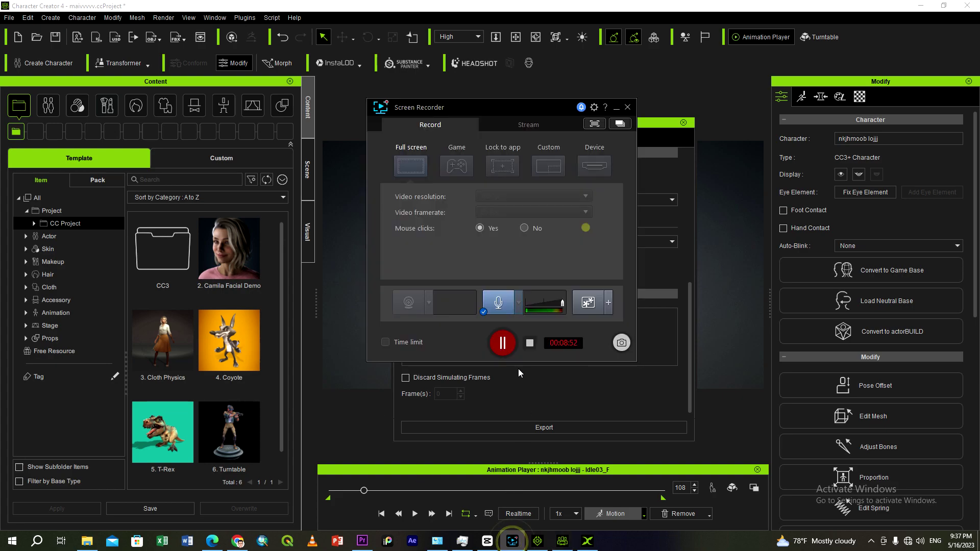
click(503, 343)
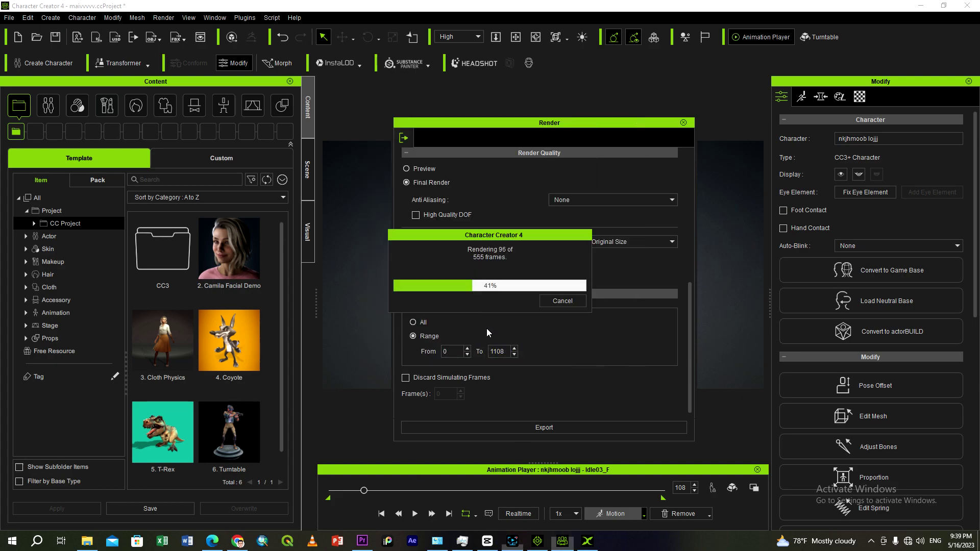
Switch to iClone 8 to check the progress of its running render
right_click(617, 549)
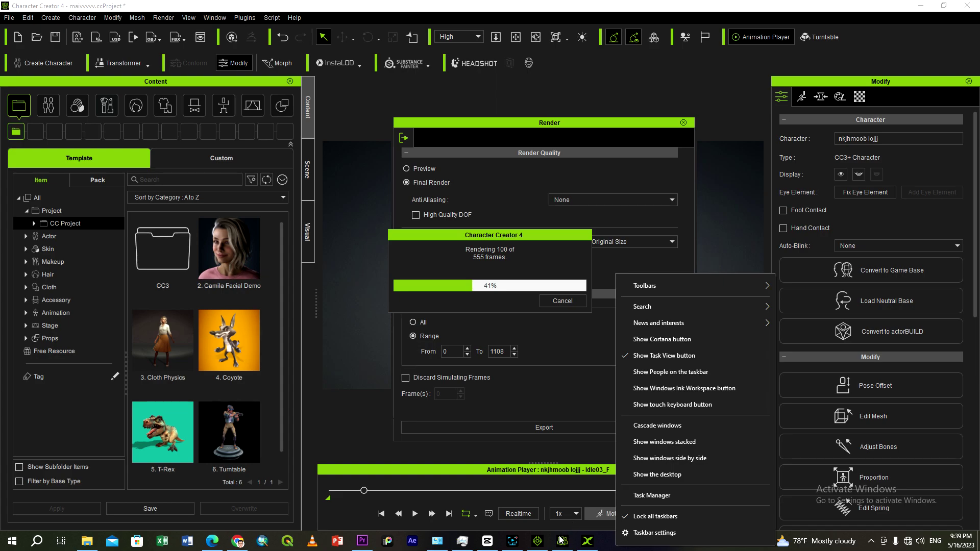
click(538, 542)
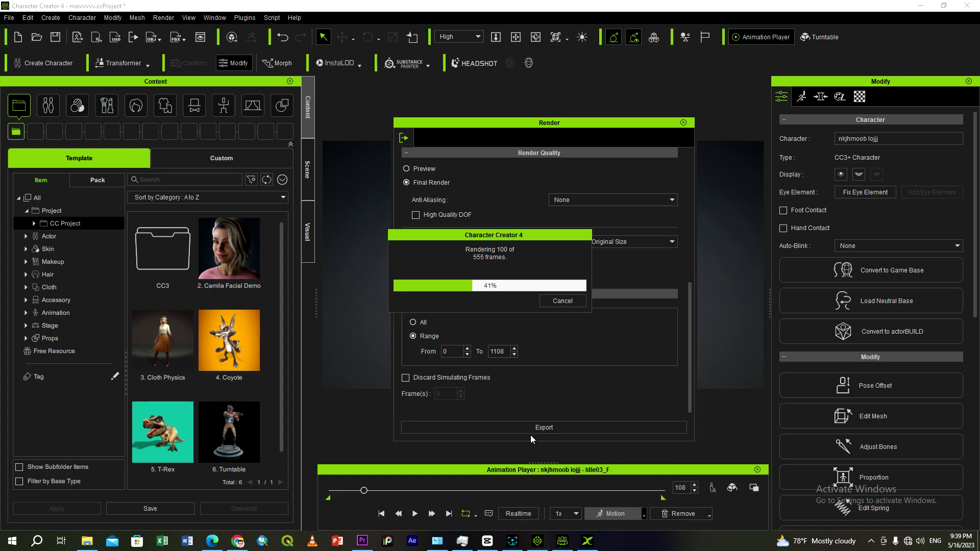
click(537, 542)
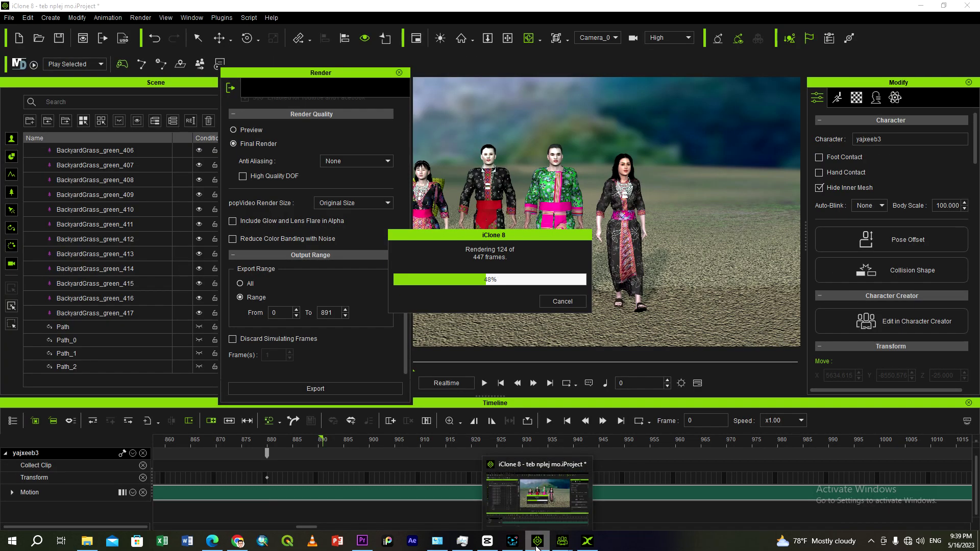
Open Task Manager, check the CPU, memory and GPU usage of iClone 8 and Character Creator, and minimize it
right_click(627, 547)
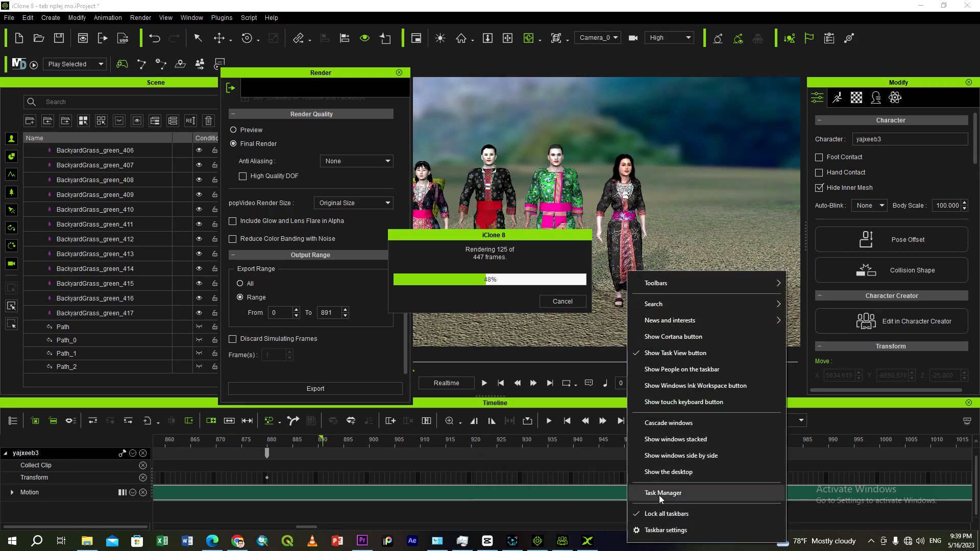
click(662, 493)
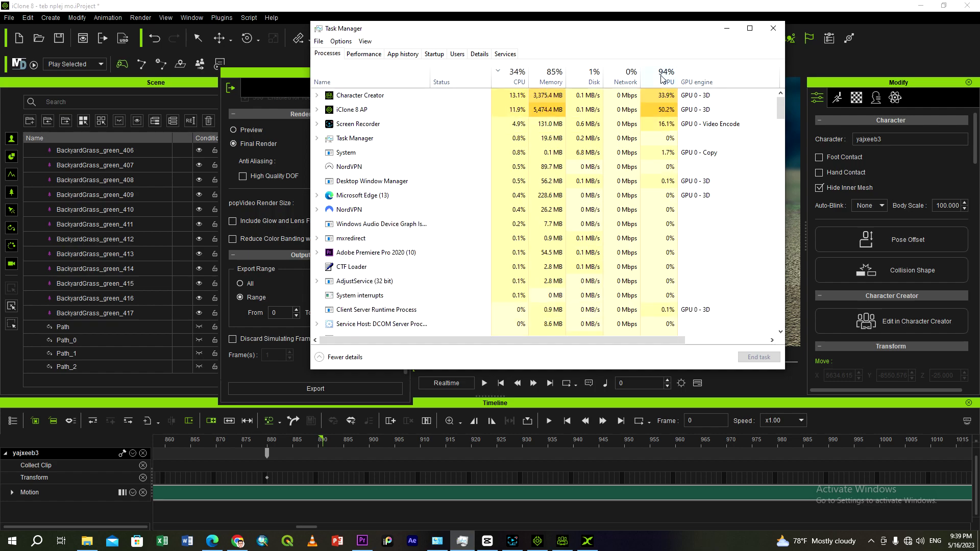
click(555, 98)
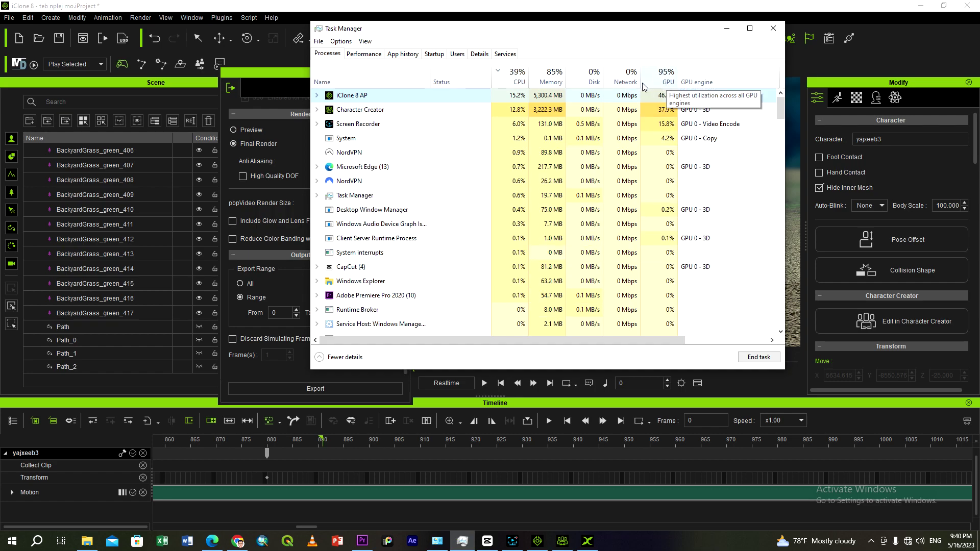
click(721, 30)
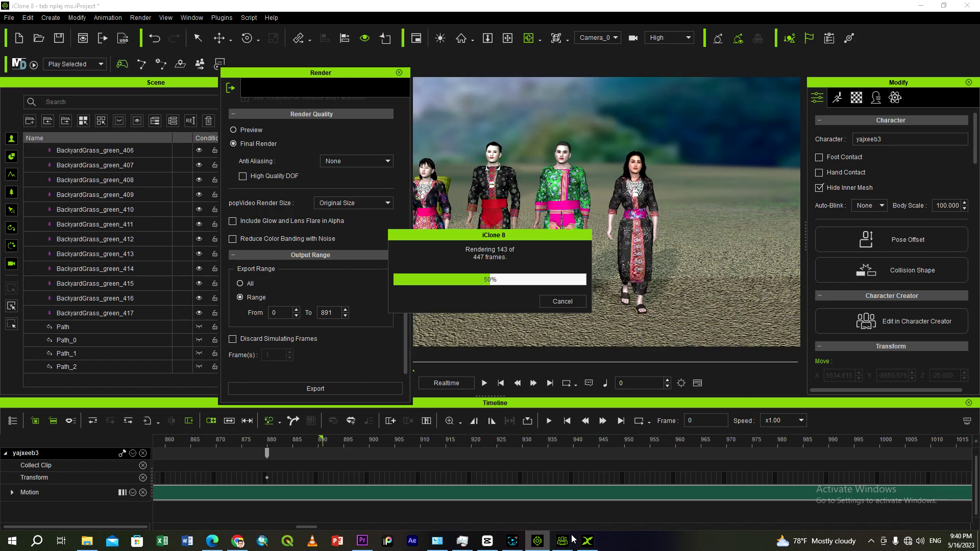
Switch to iClone 3DXchange 7 and show its window maximized
mouse_move(587, 543)
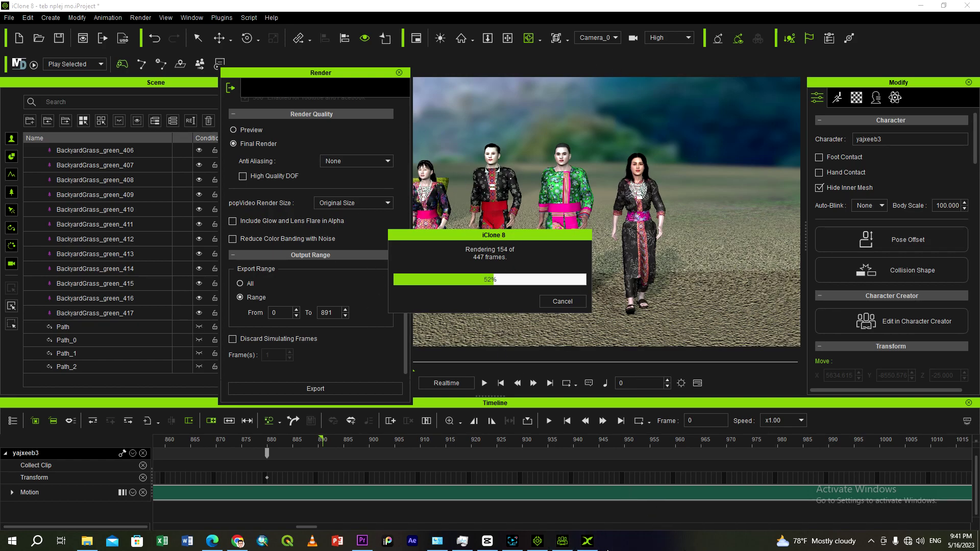
click(587, 543)
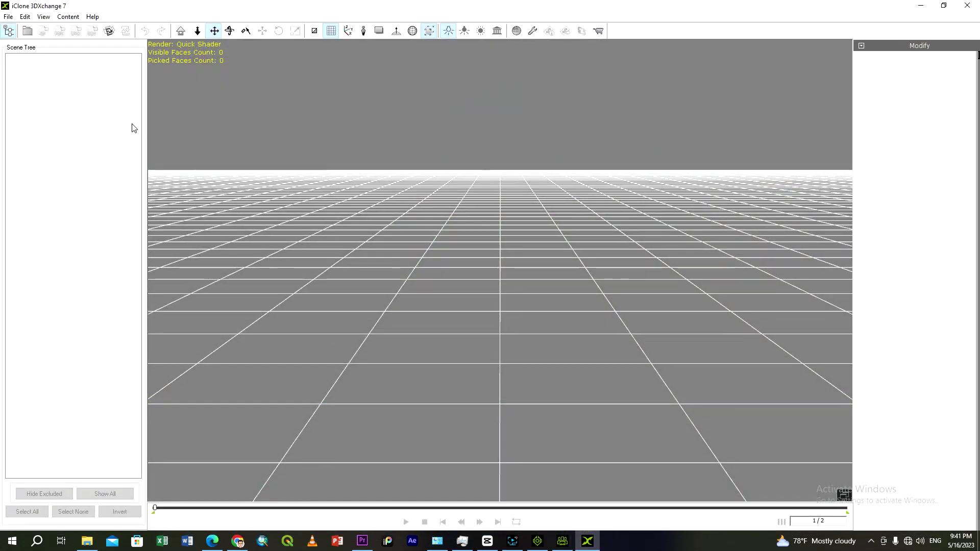
double_click(153, 6)
drag(185, 33, 197, 48)
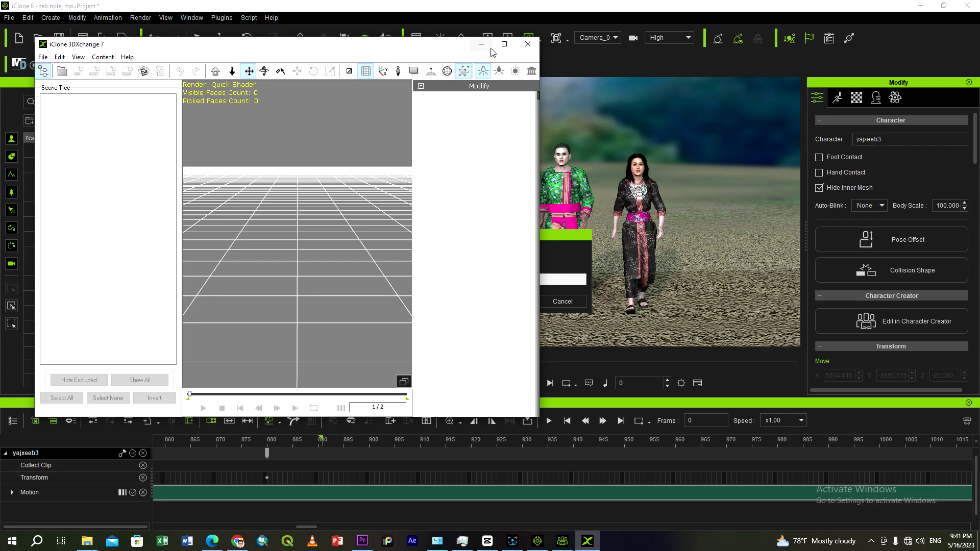
click(508, 44)
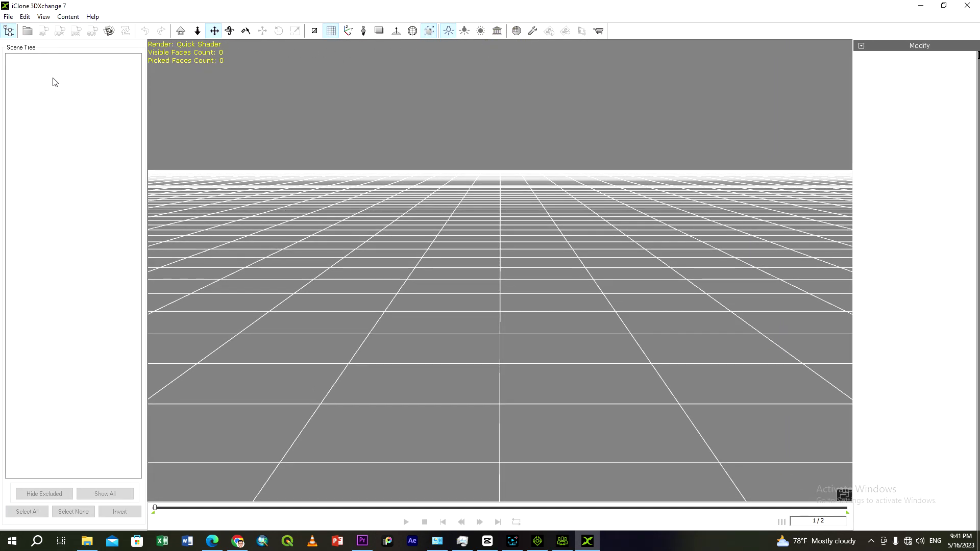
Start opening a file and browse to the motion folder inside Kawm3D on the D: drive
click(28, 31)
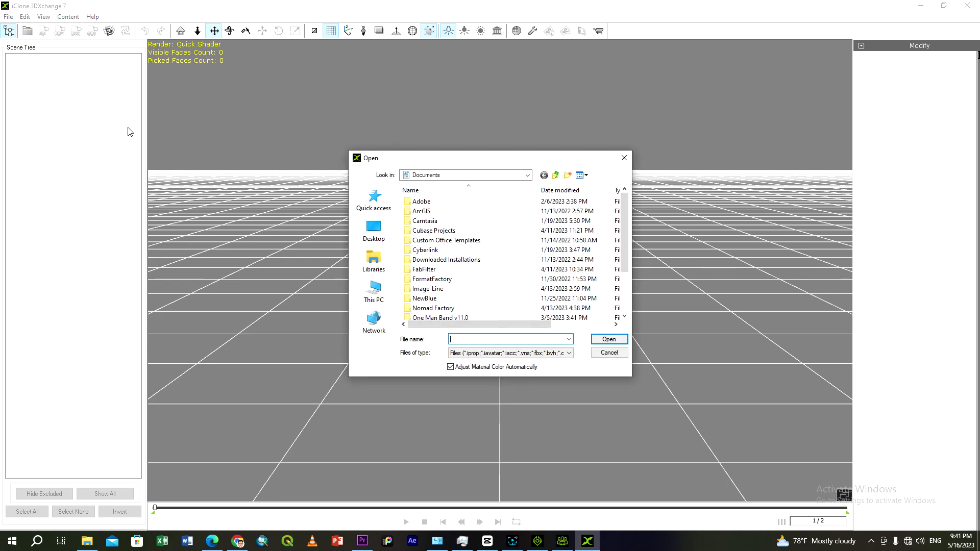
scroll(501, 266, down, 2)
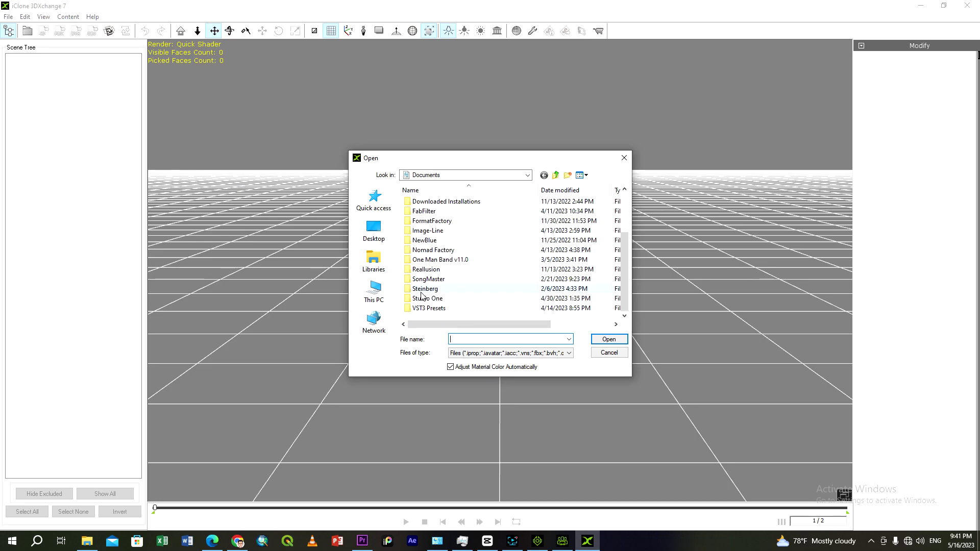
click(375, 291)
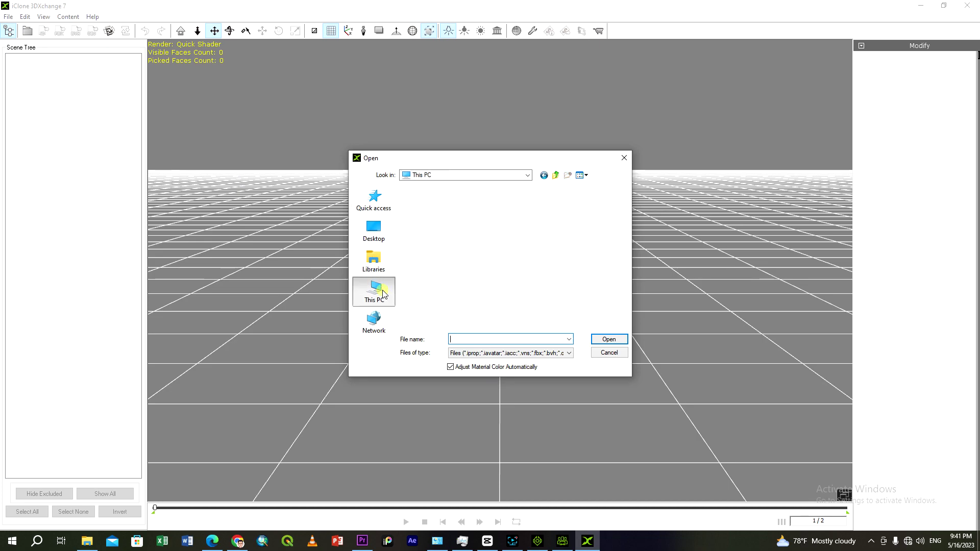
scroll(460, 278, down, 5)
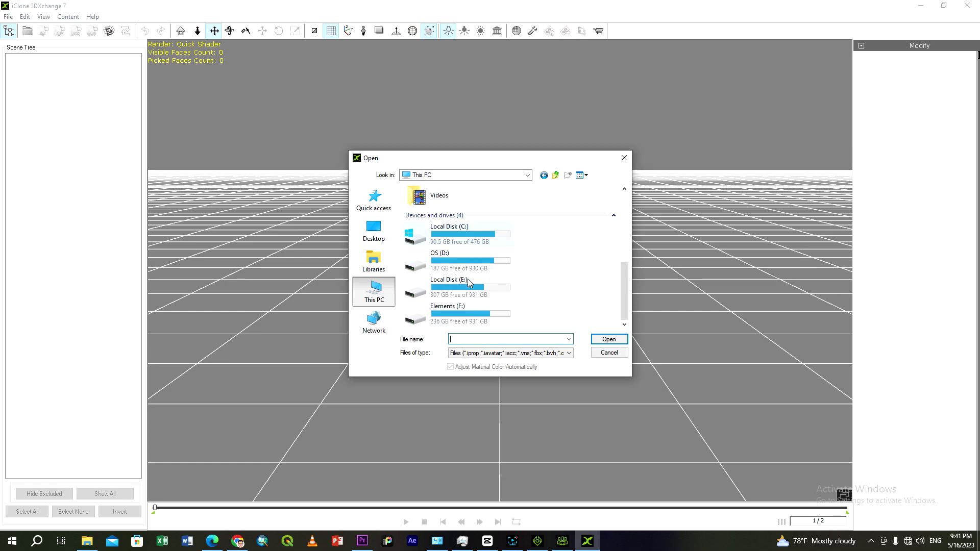
double_click(464, 264)
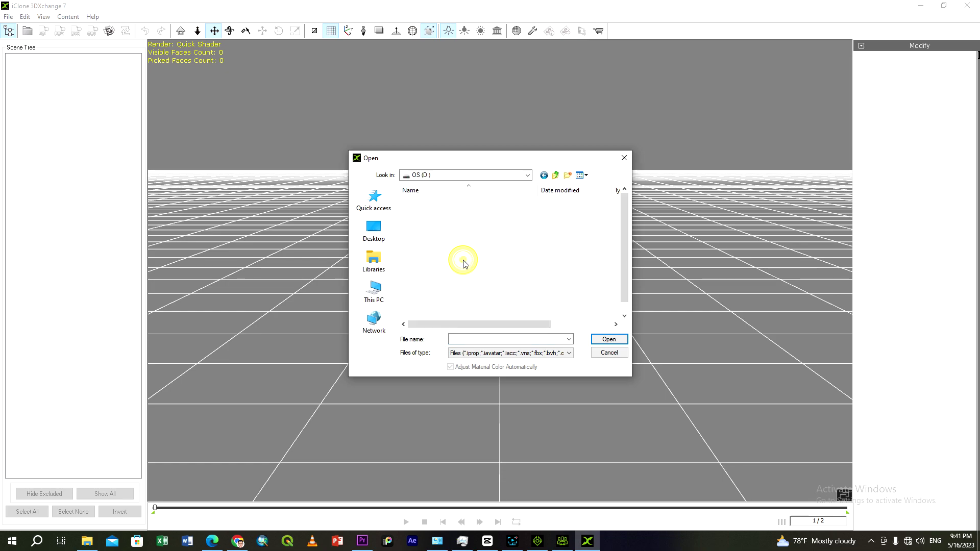
double_click(432, 251)
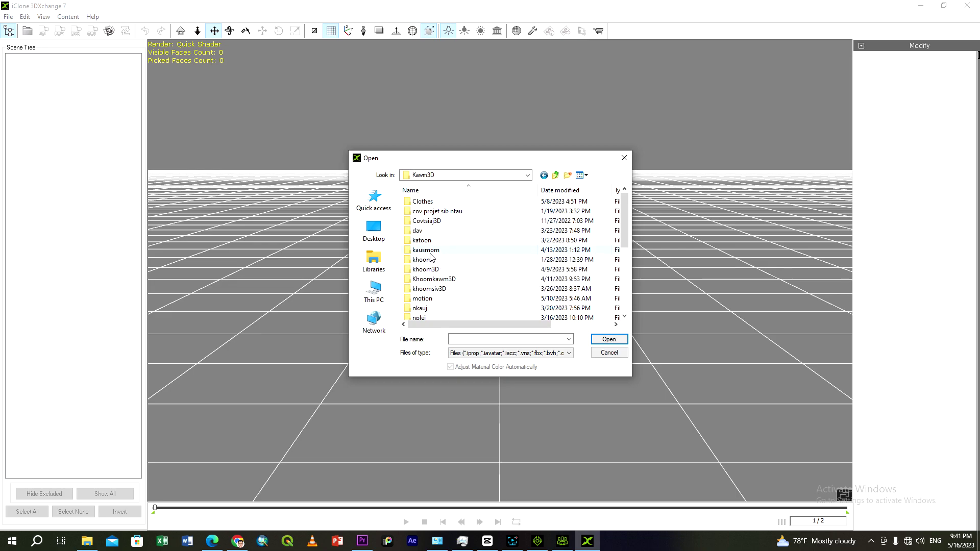
double_click(432, 298)
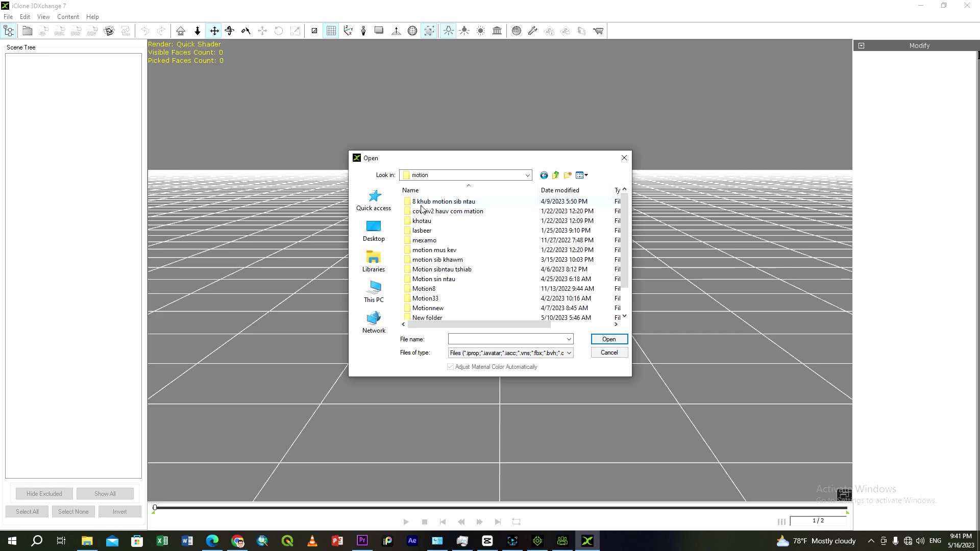
Open the X Bot file from the mexamo folder
double_click(422, 223)
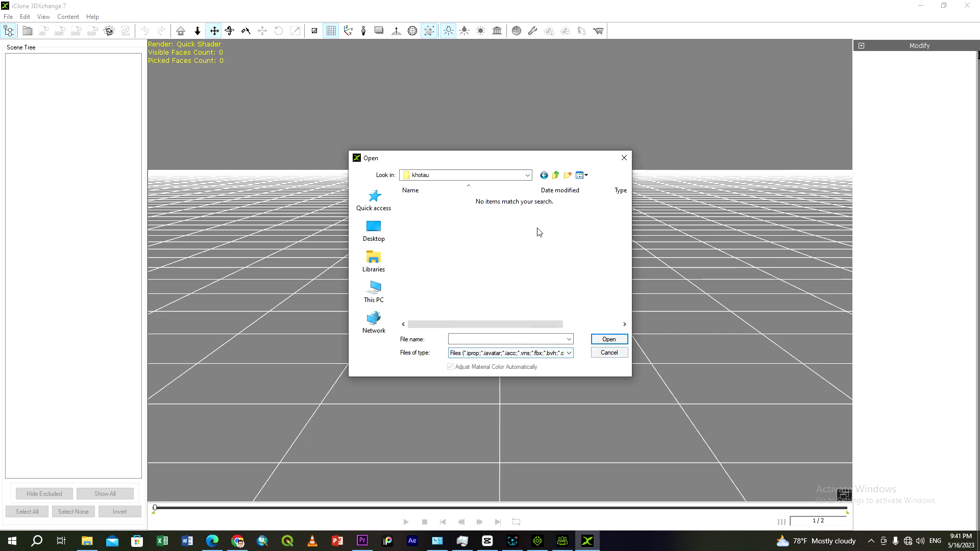
click(544, 175)
double_click(426, 242)
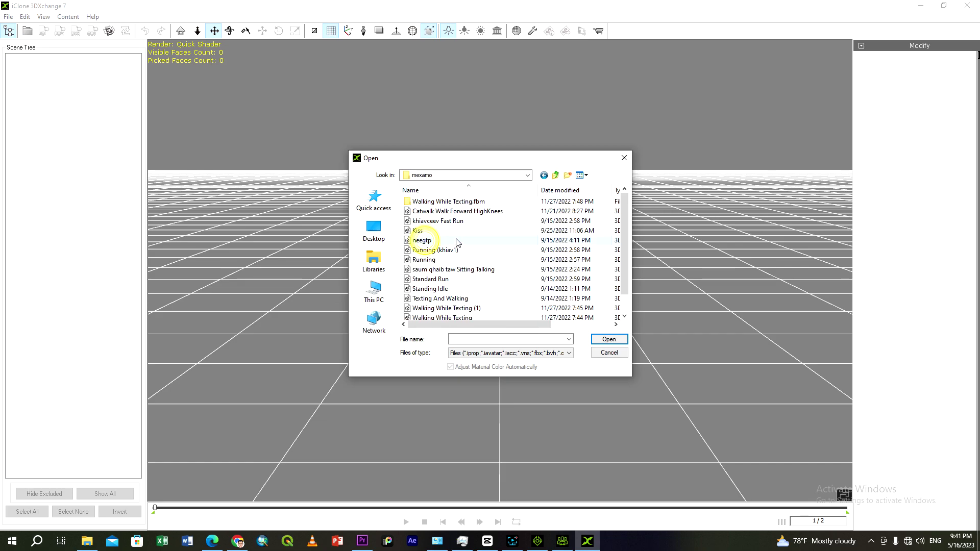
scroll(434, 242, down, 1)
click(419, 309)
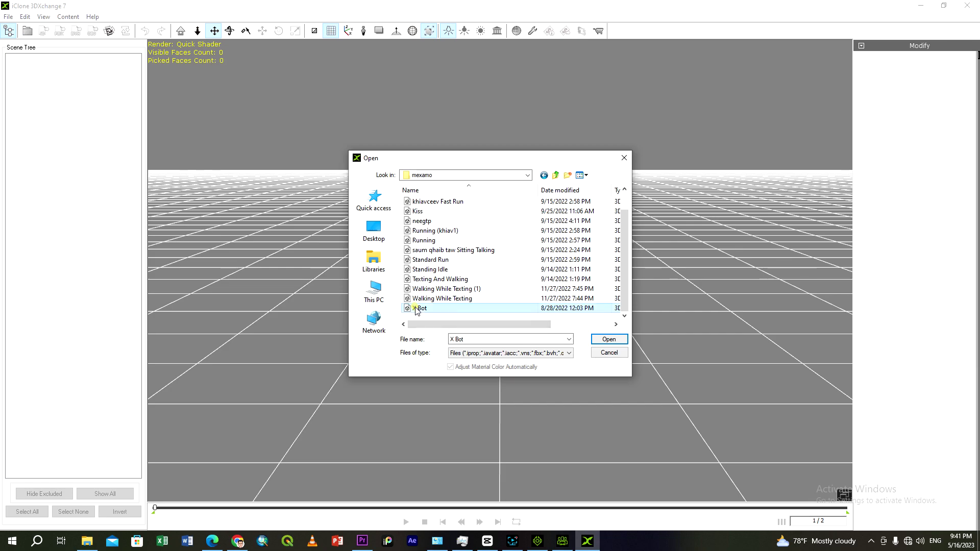
click(598, 339)
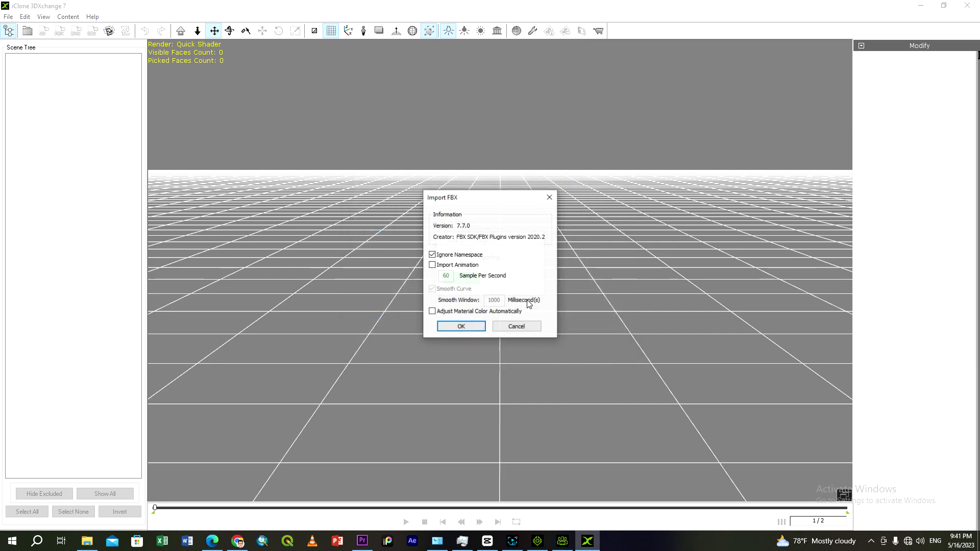
Import the X Bot FBX without animation, decline its conversion to a non-standard character, and view the model from the front
click(464, 327)
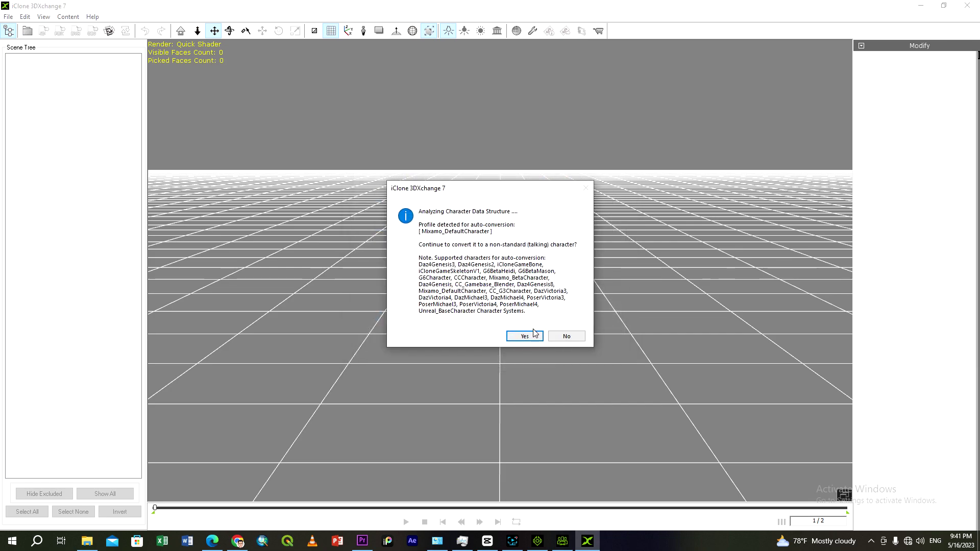
click(560, 337)
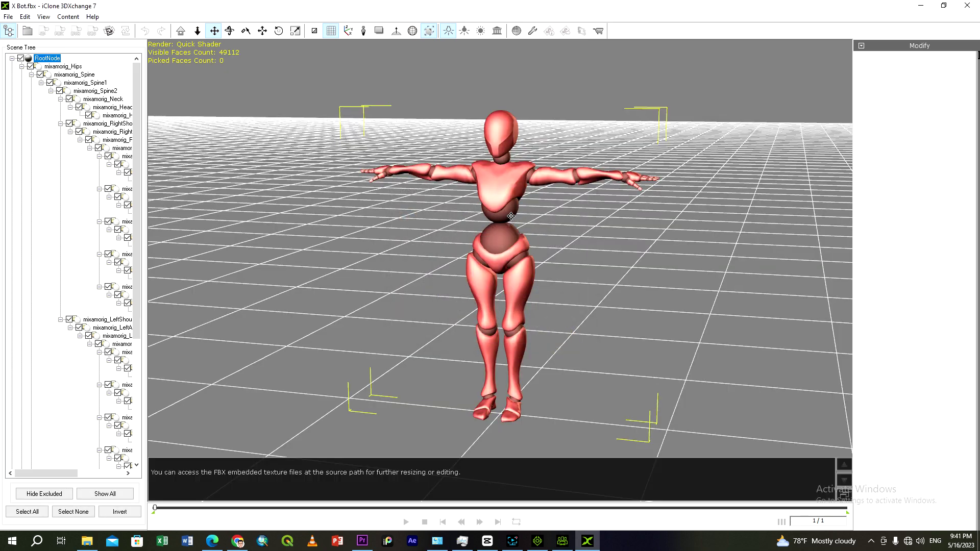
right_drag(513, 301, 531, 293)
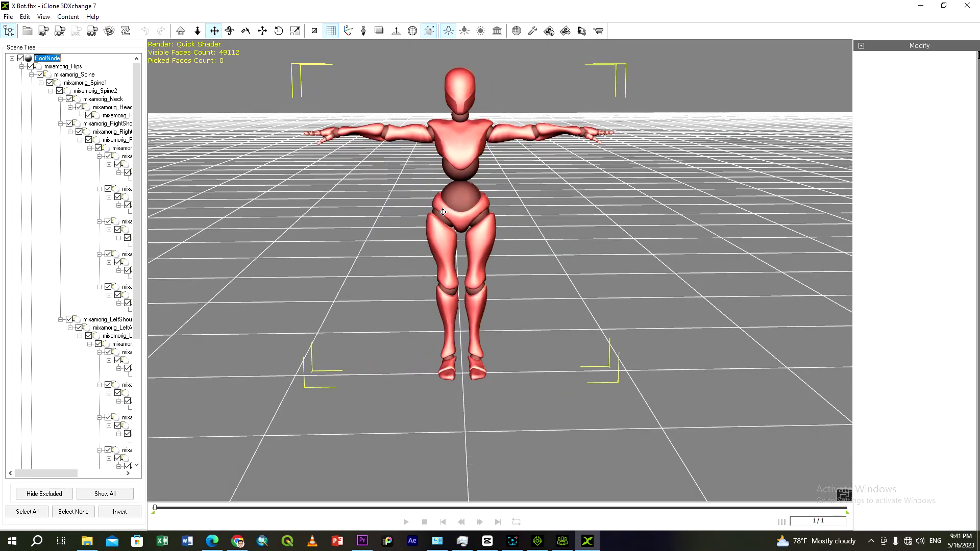
click(27, 31)
click(429, 250)
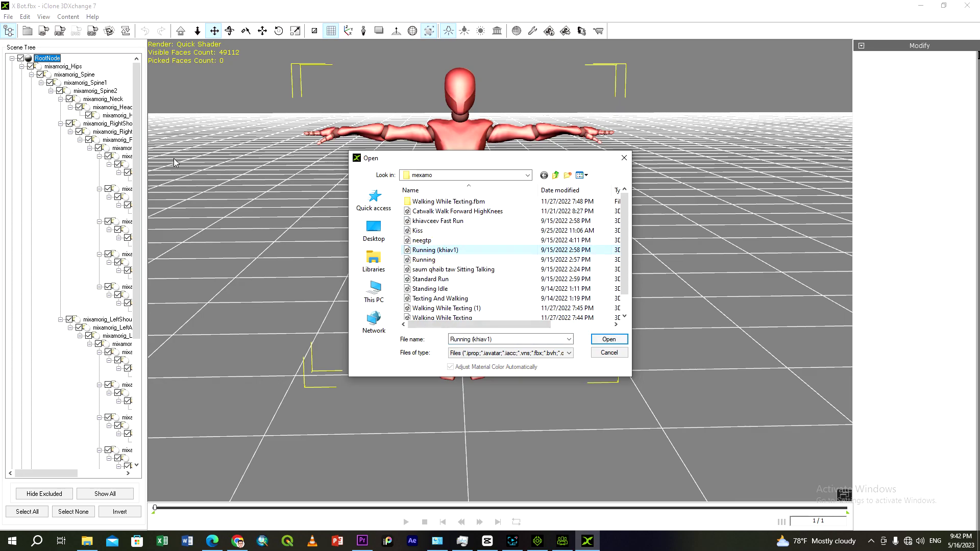
click(599, 352)
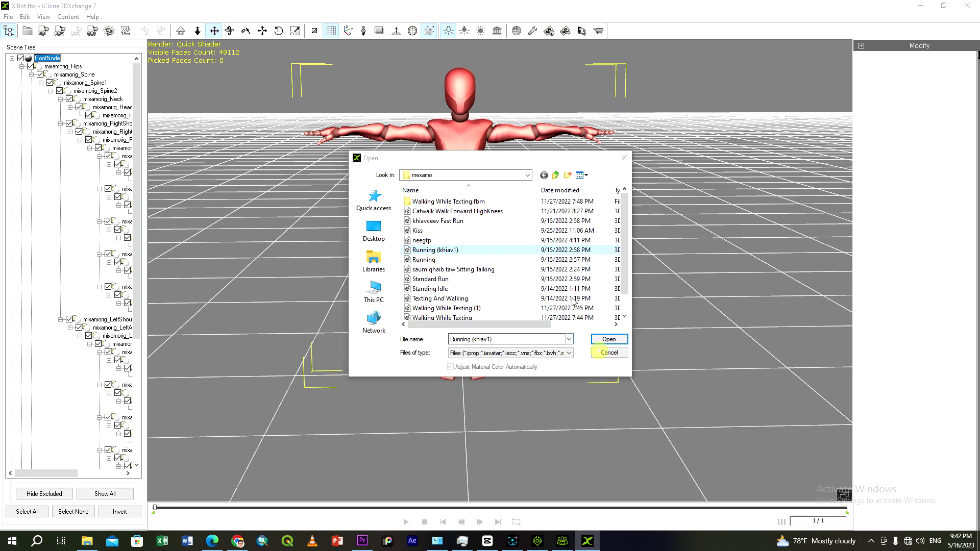
click(616, 353)
click(608, 352)
click(459, 147)
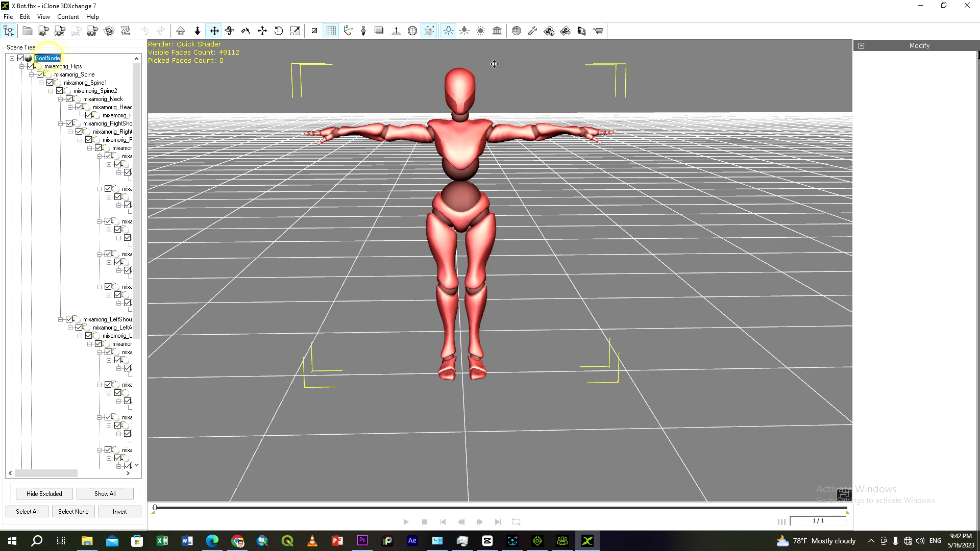
Check the available Modify options for the imported X Bot and re-centre the model in the view
click(861, 47)
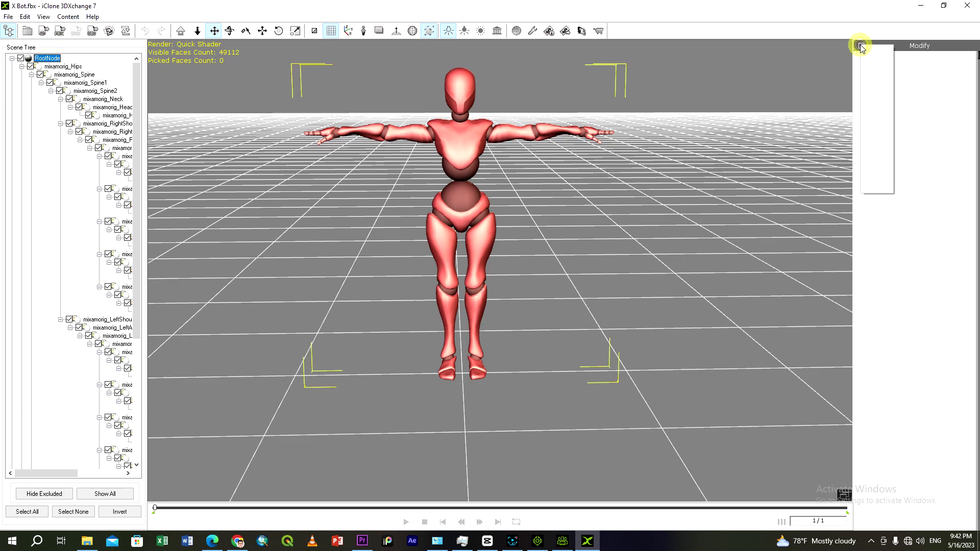
click(917, 45)
click(894, 205)
click(893, 280)
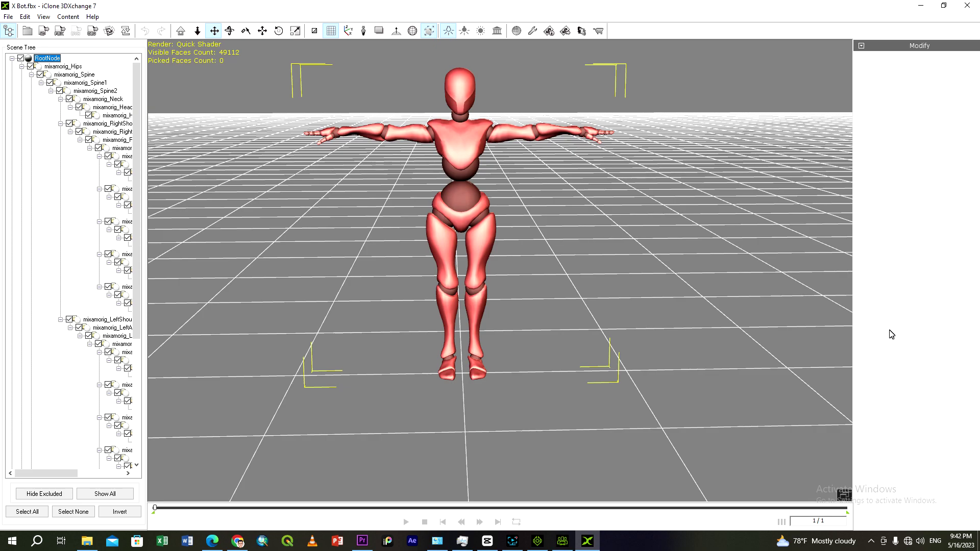
drag(851, 286, 805, 288)
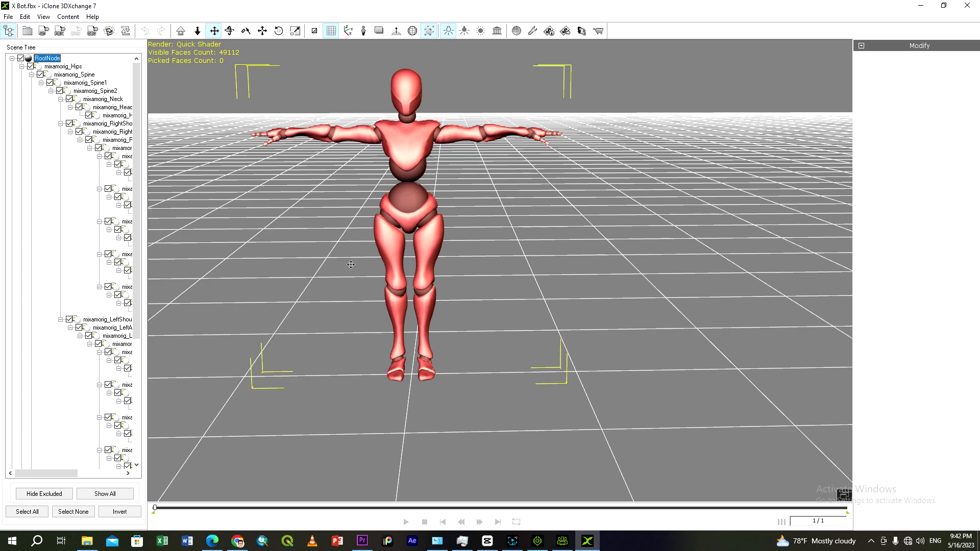
drag(407, 210, 454, 243)
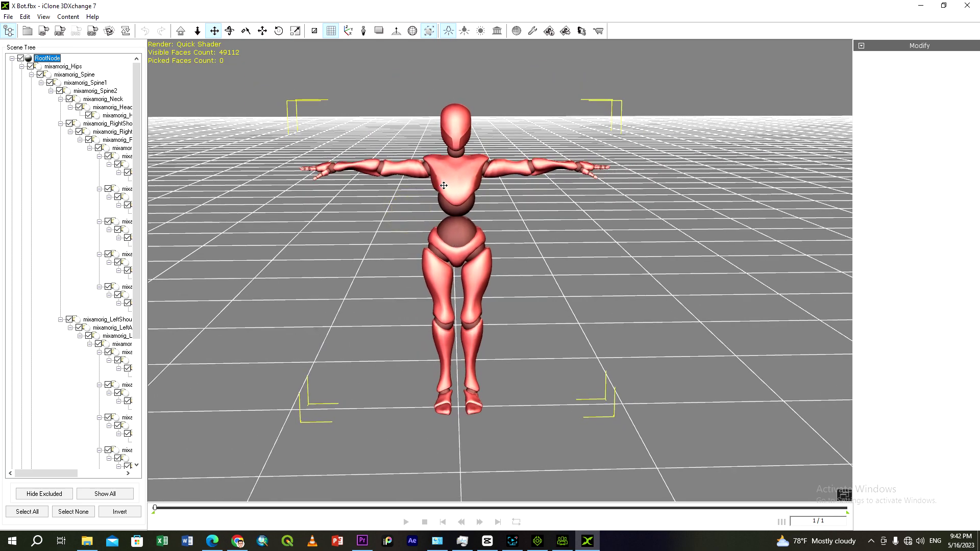
click(43, 60)
click(519, 544)
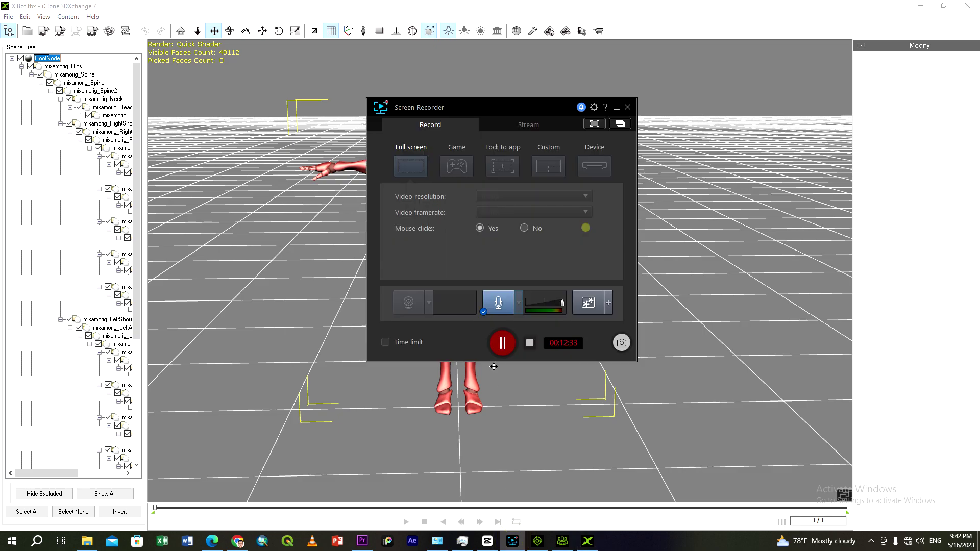
click(499, 351)
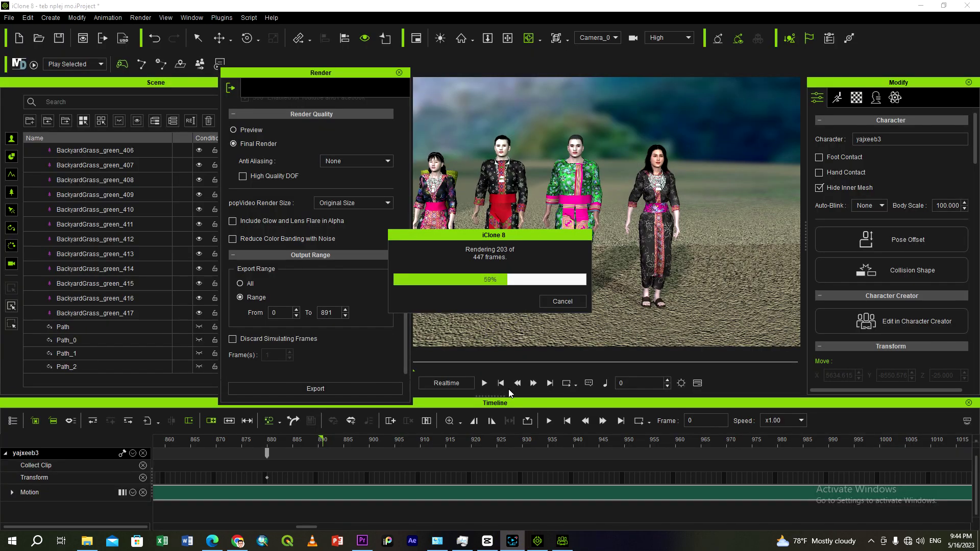
click(513, 541)
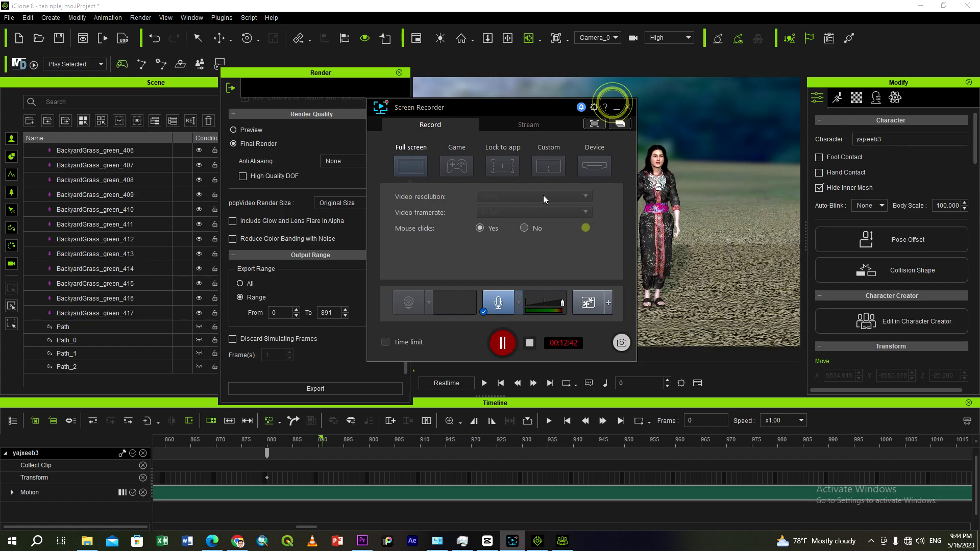
click(613, 107)
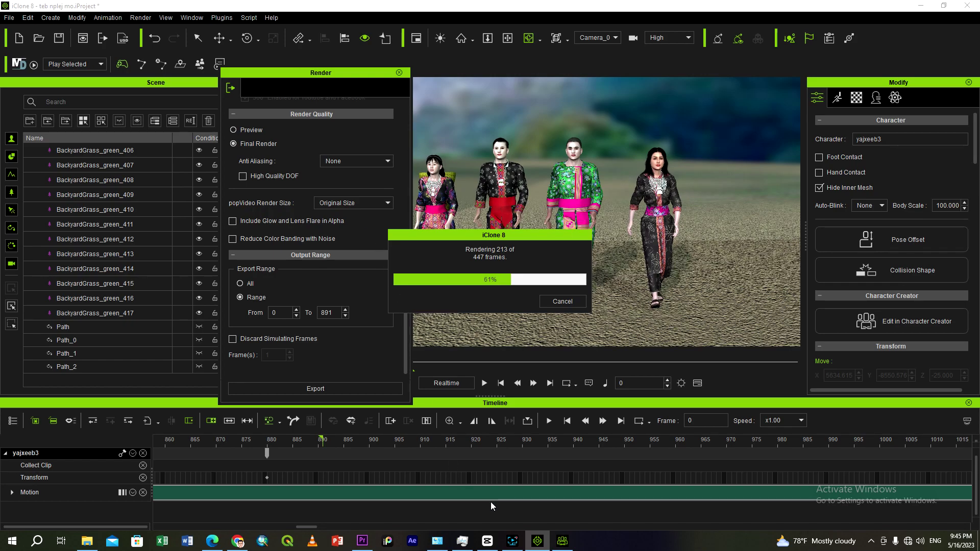
mouse_move(513, 546)
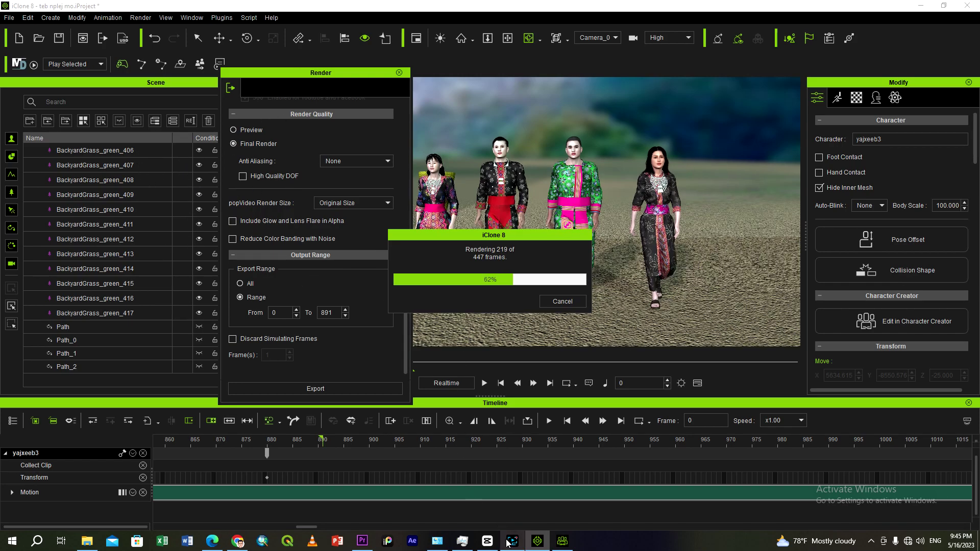
click(511, 429)
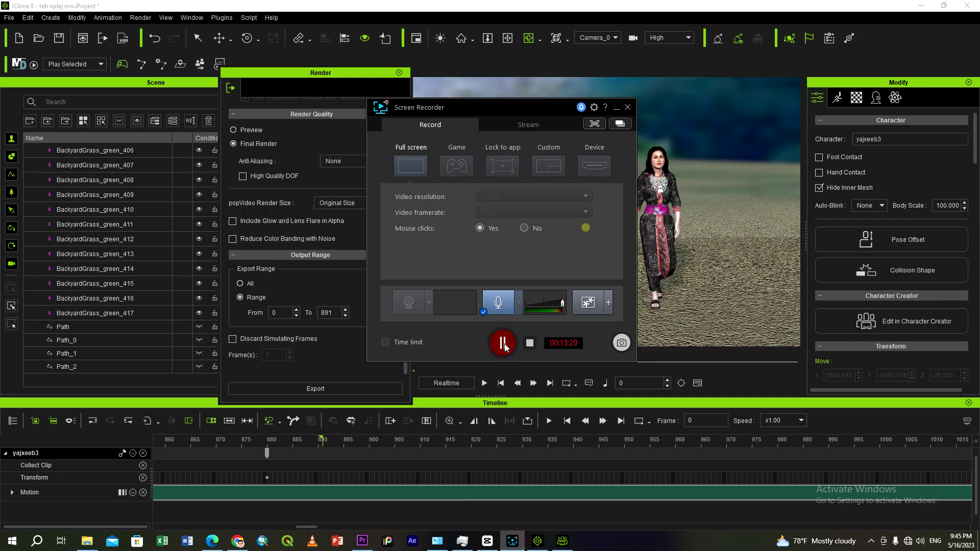